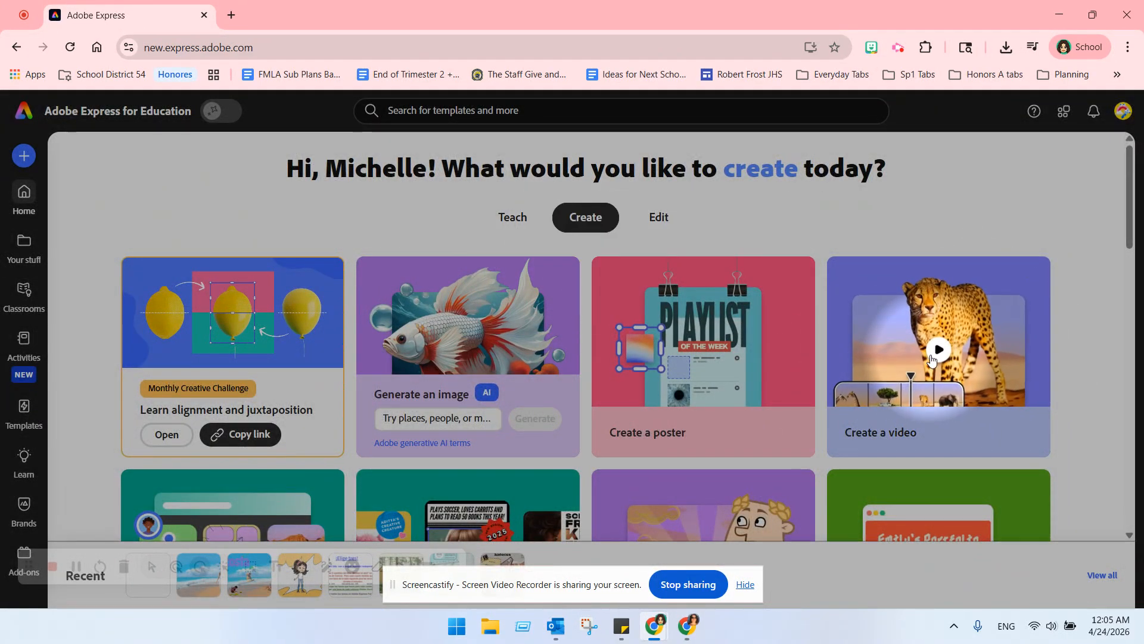
Create a new blank video project and dismiss the video template suggestions
left_click(933, 360)
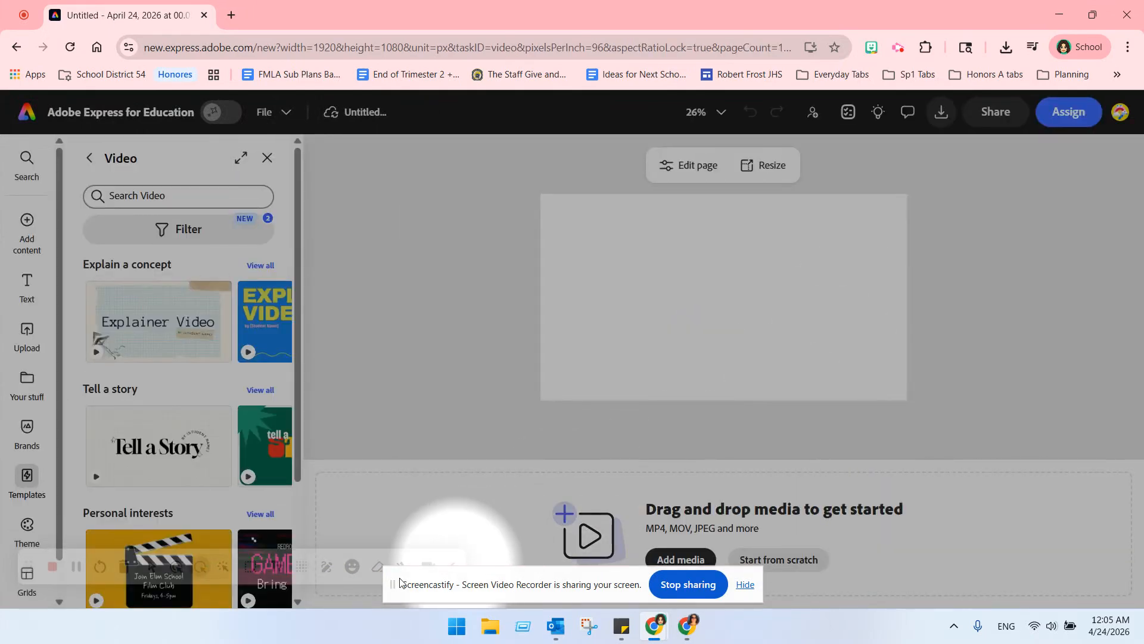
left_click_drag(400, 581, 885, 598)
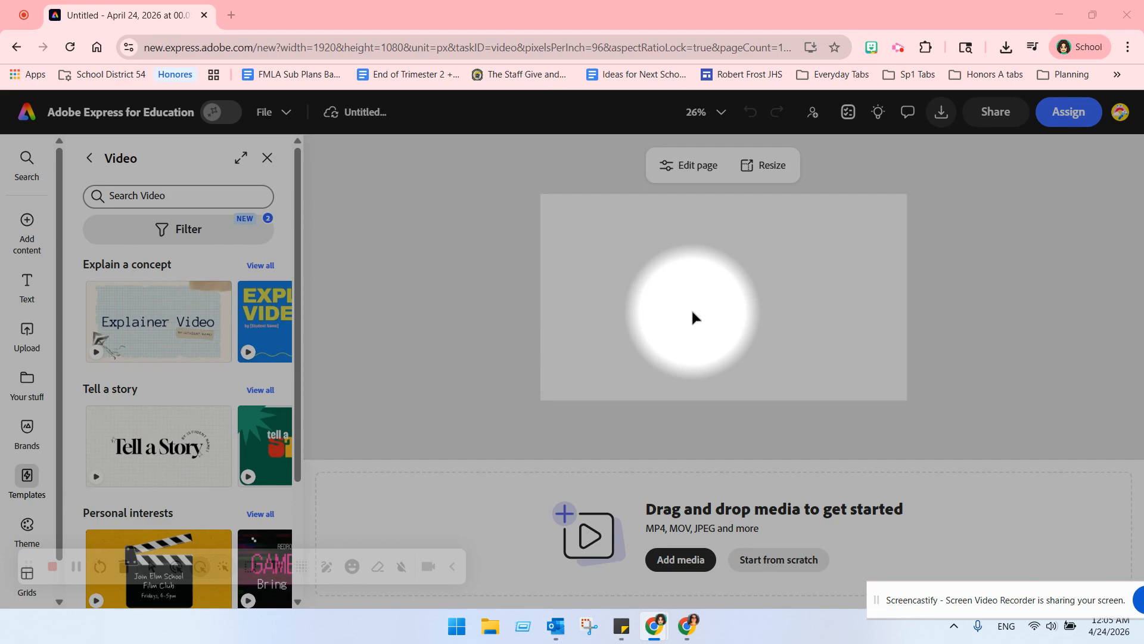
left_click(268, 159)
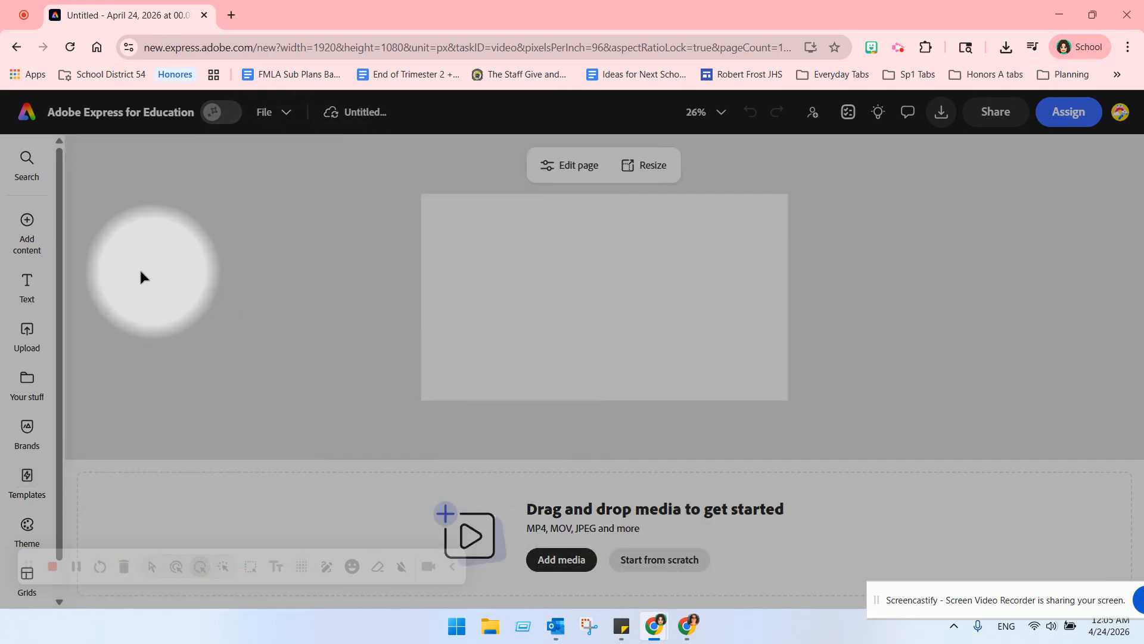
Search the media library for "beach"
left_click(36, 221)
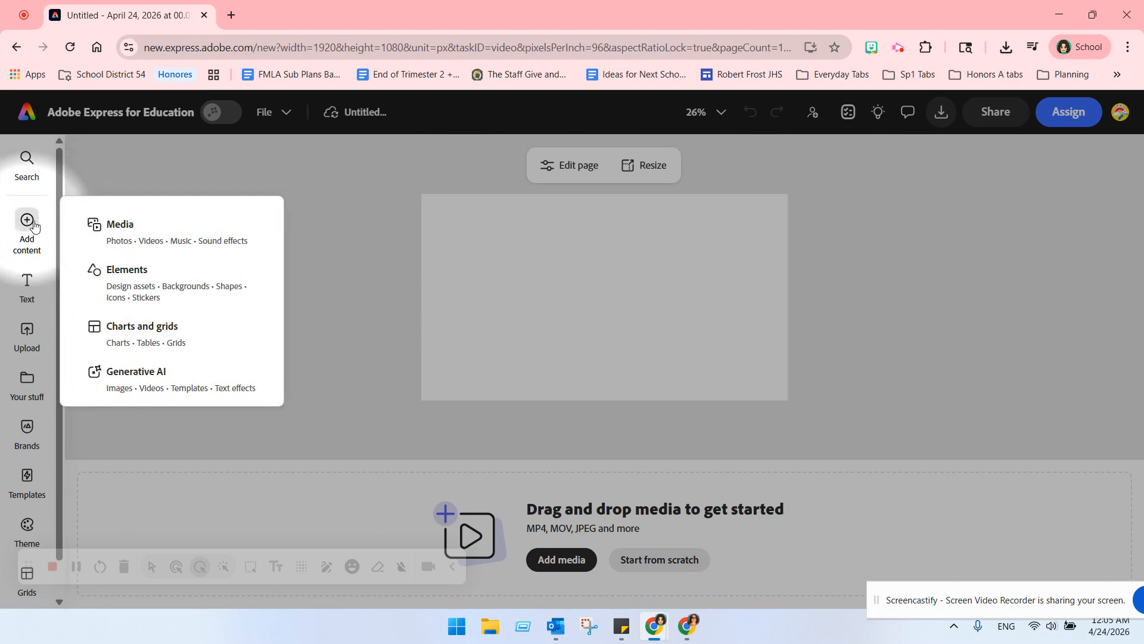
left_click(131, 225)
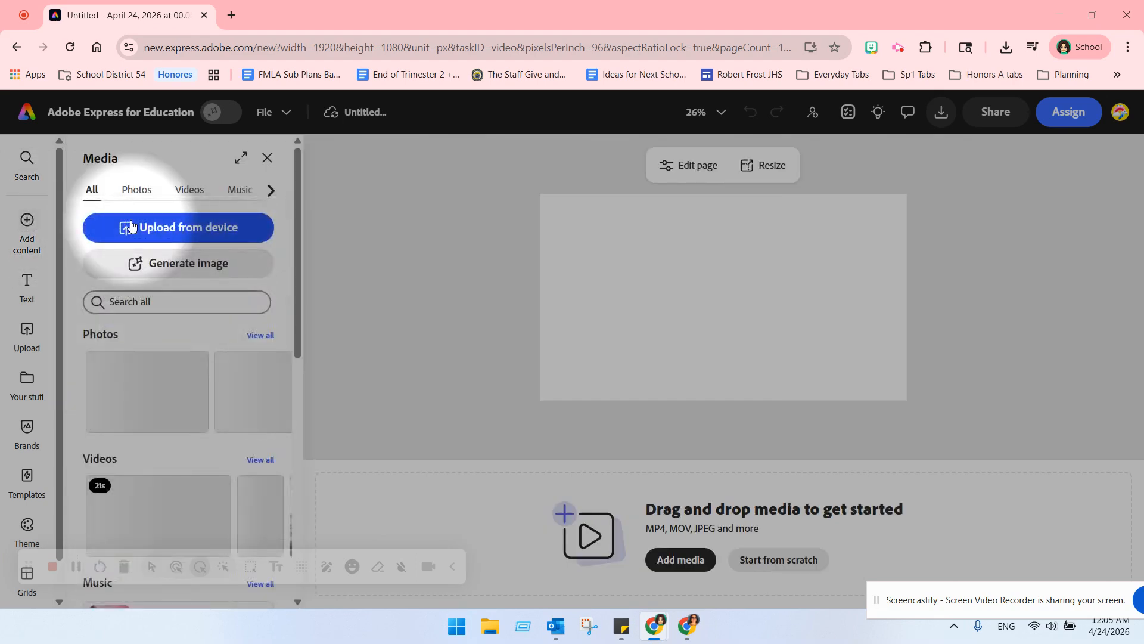
left_click(148, 304)
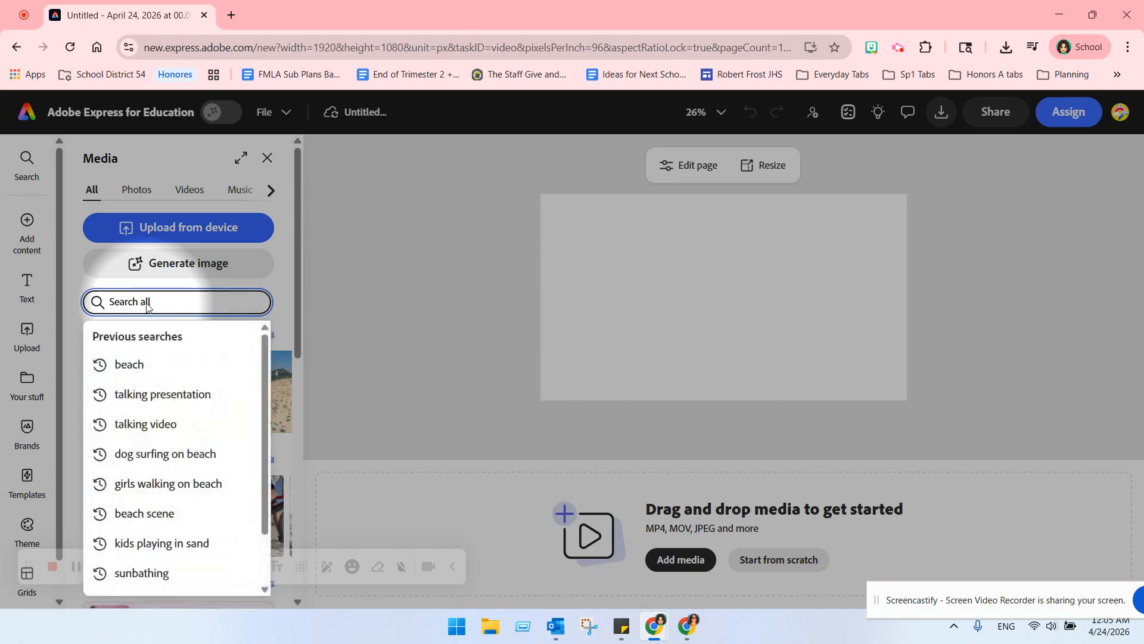
type("beach")
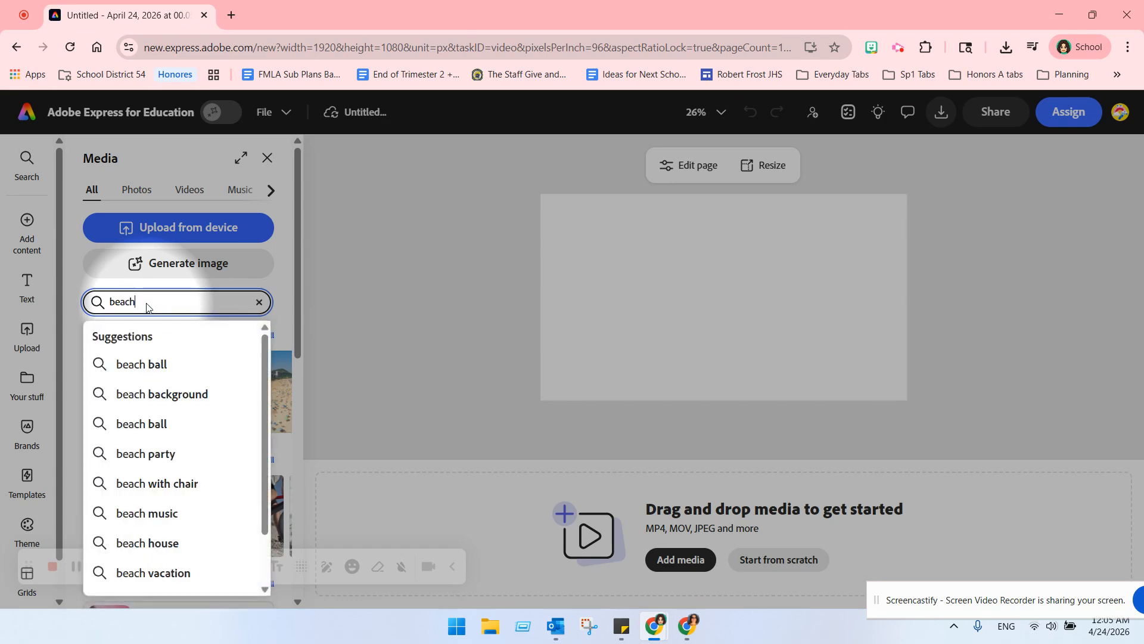
key("Return")
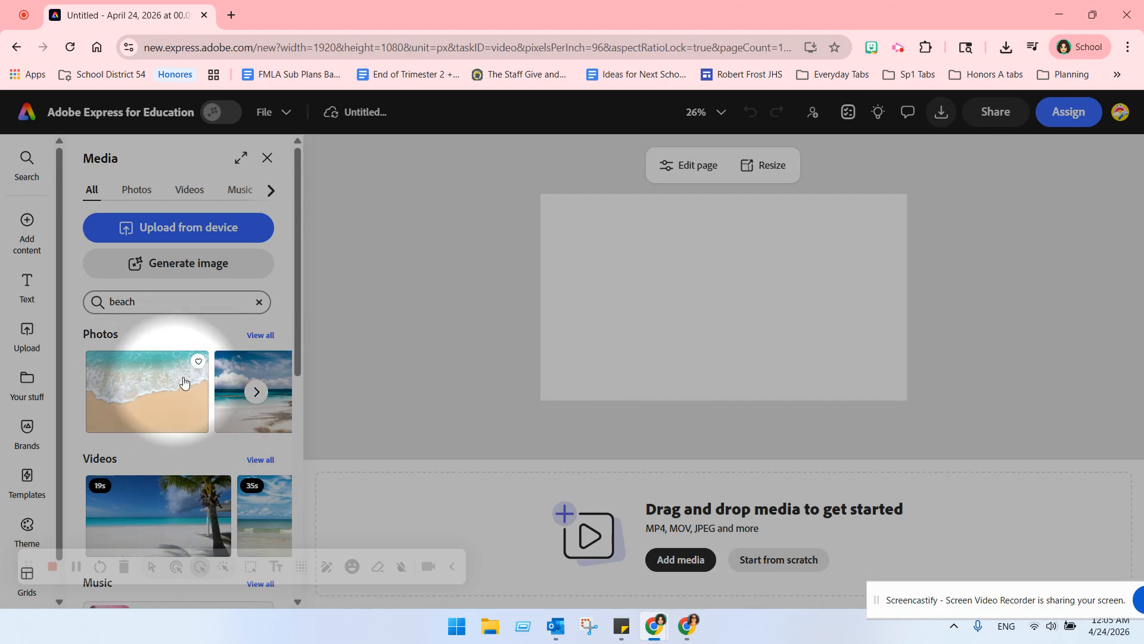
Add the 10-second stock video of waves washing onto sand to the project
scroll(178, 397, "down", 2)
scroll(179, 393, "down", 1)
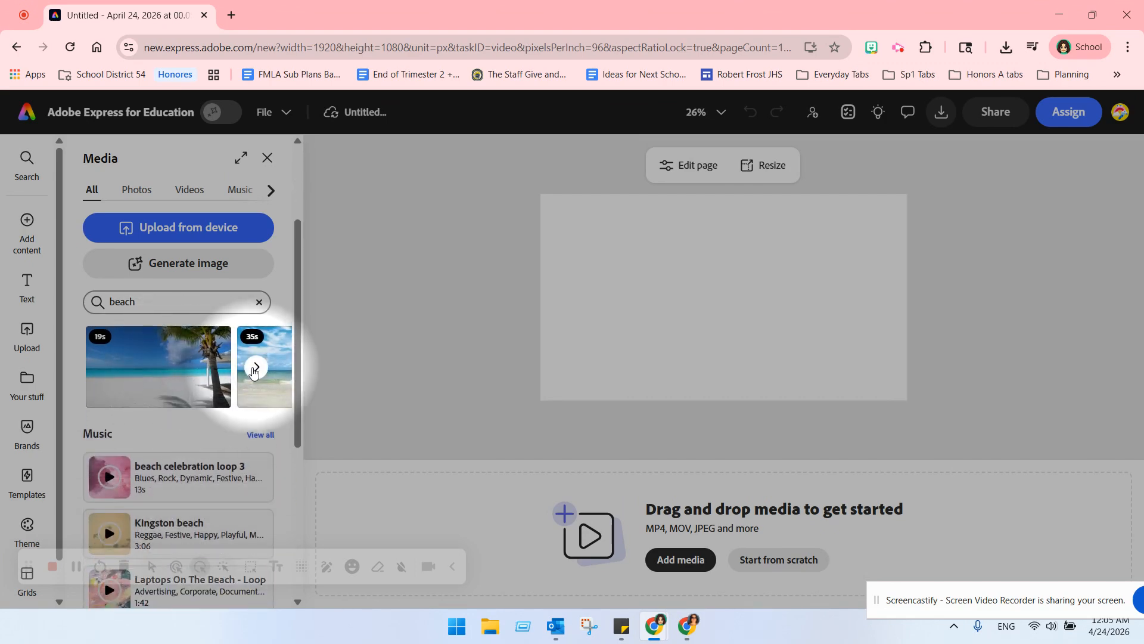
left_click(257, 367)
left_click(255, 368)
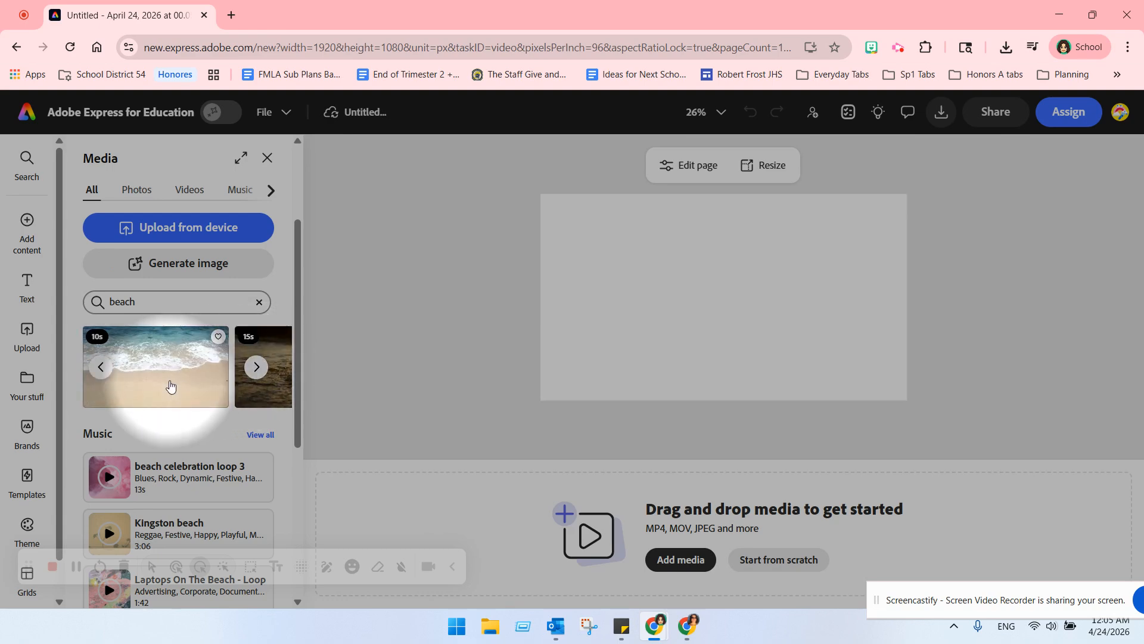
left_click(170, 387)
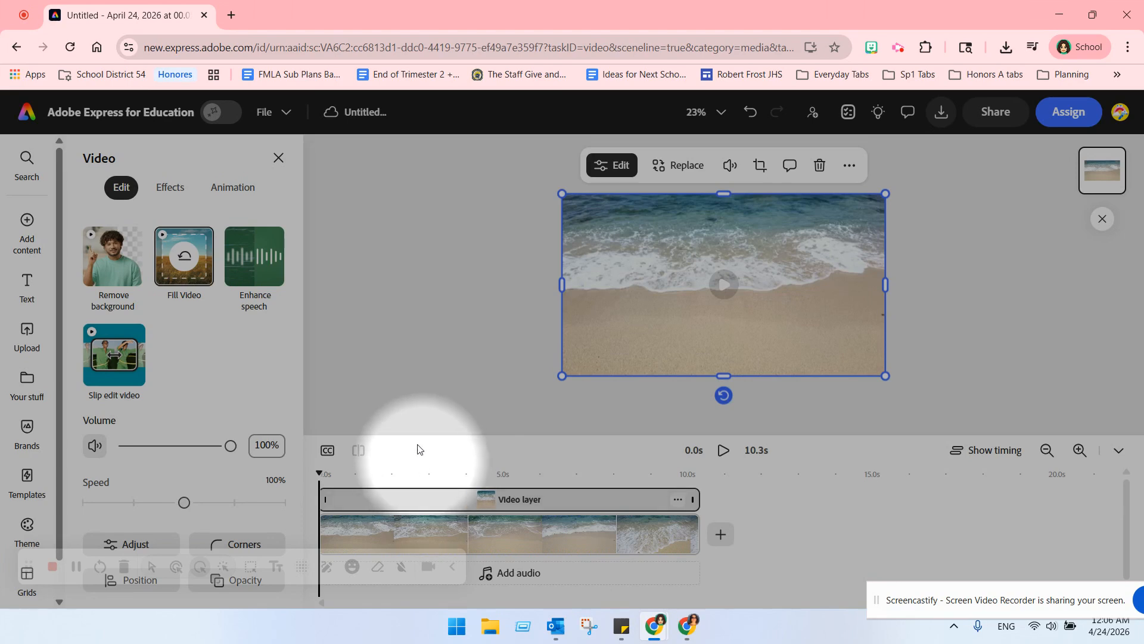
Close the video settings and search the media library for "sunbathe"
left_click(278, 158)
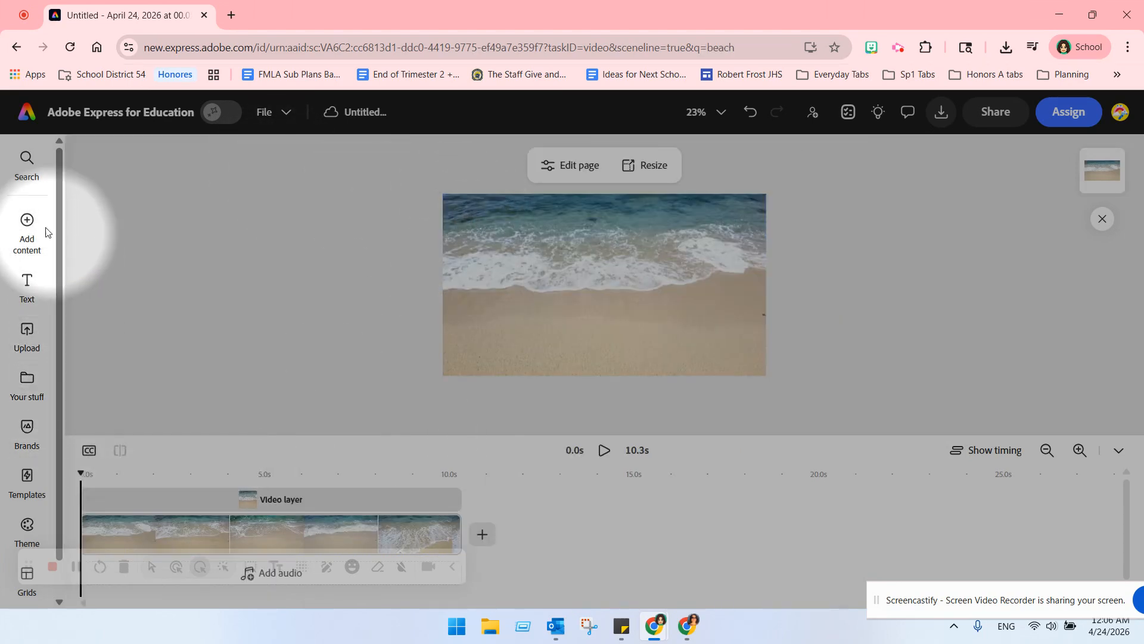
left_click(27, 229)
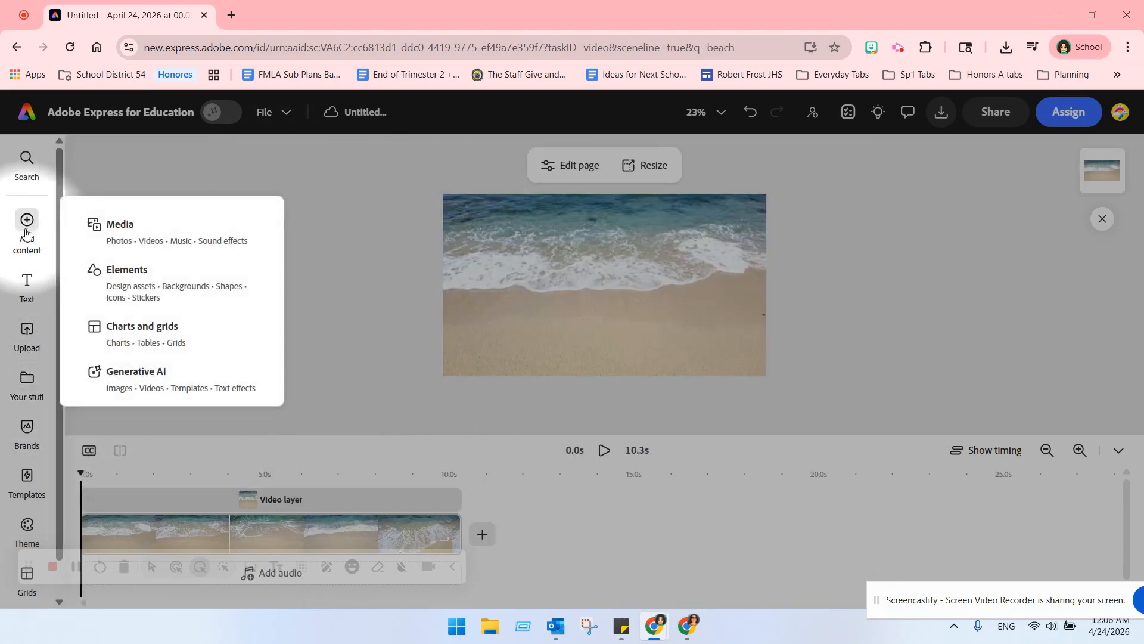
left_click(115, 236)
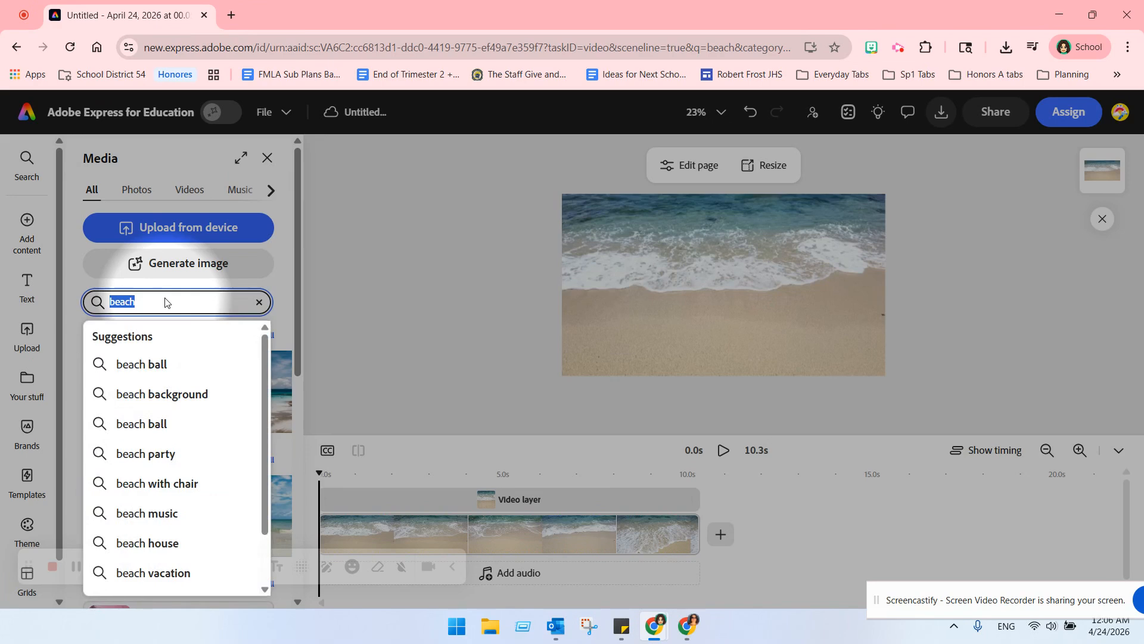
type("sunbathe")
key("Return")
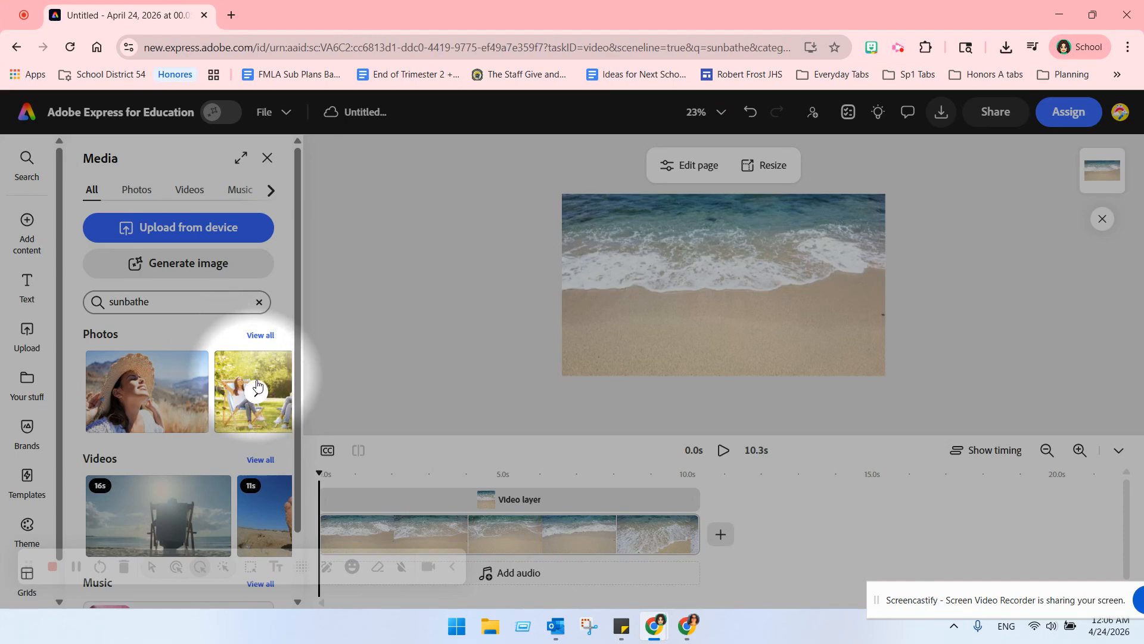
Add the photo of a sunbather in a striped hat as a layer on the canvas
scroll(249, 417, "down", 1)
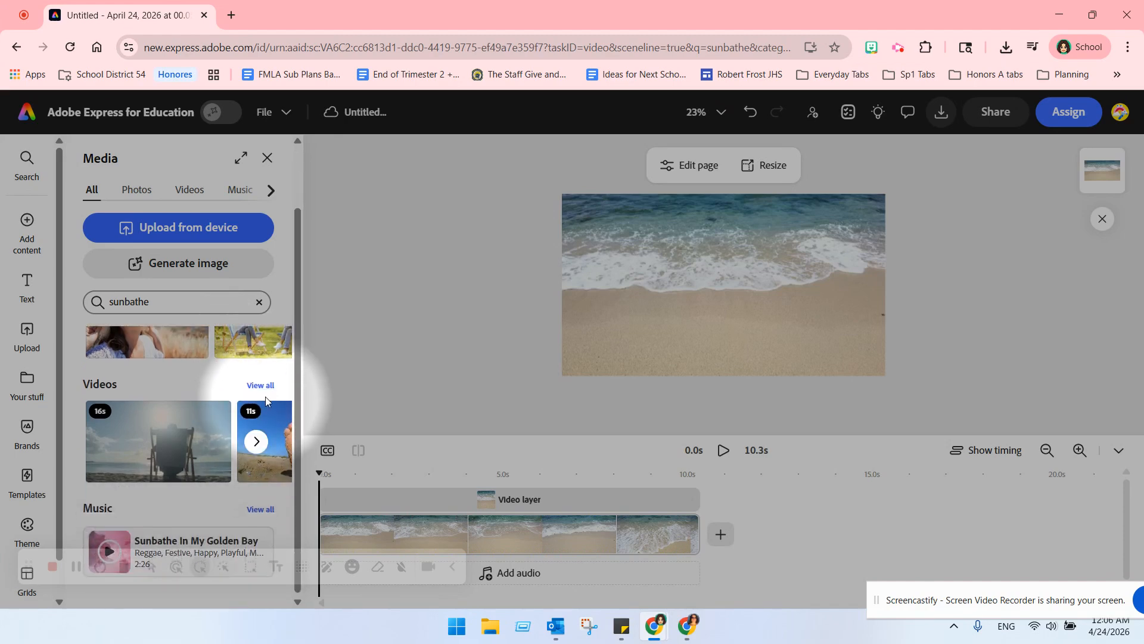
scroll(266, 366, "up", 1)
left_click(261, 336)
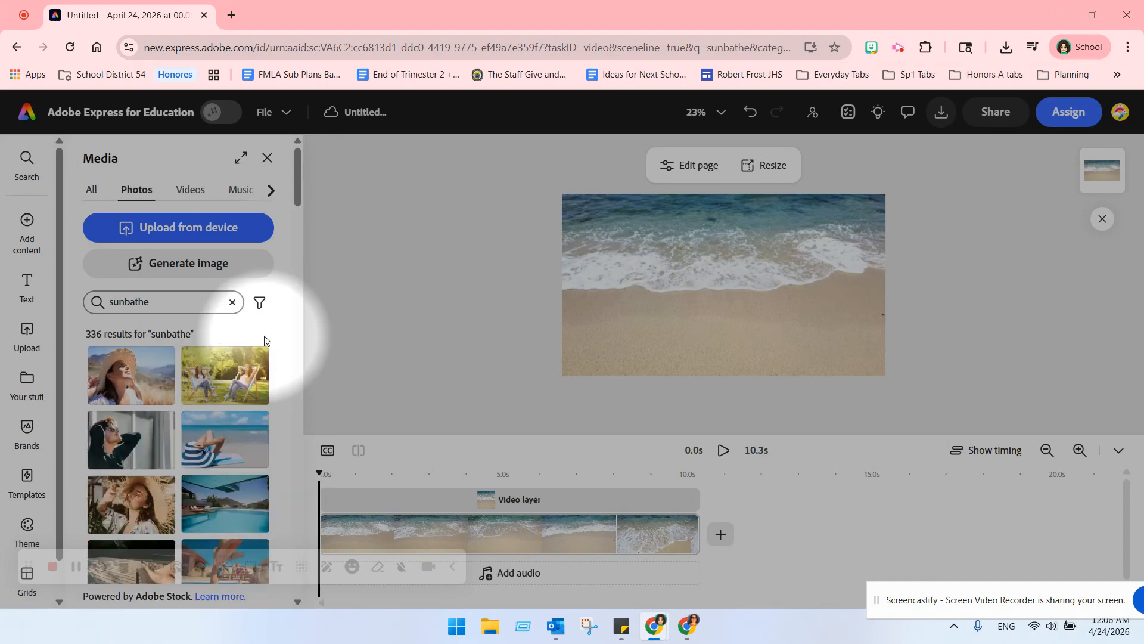
left_click(241, 433)
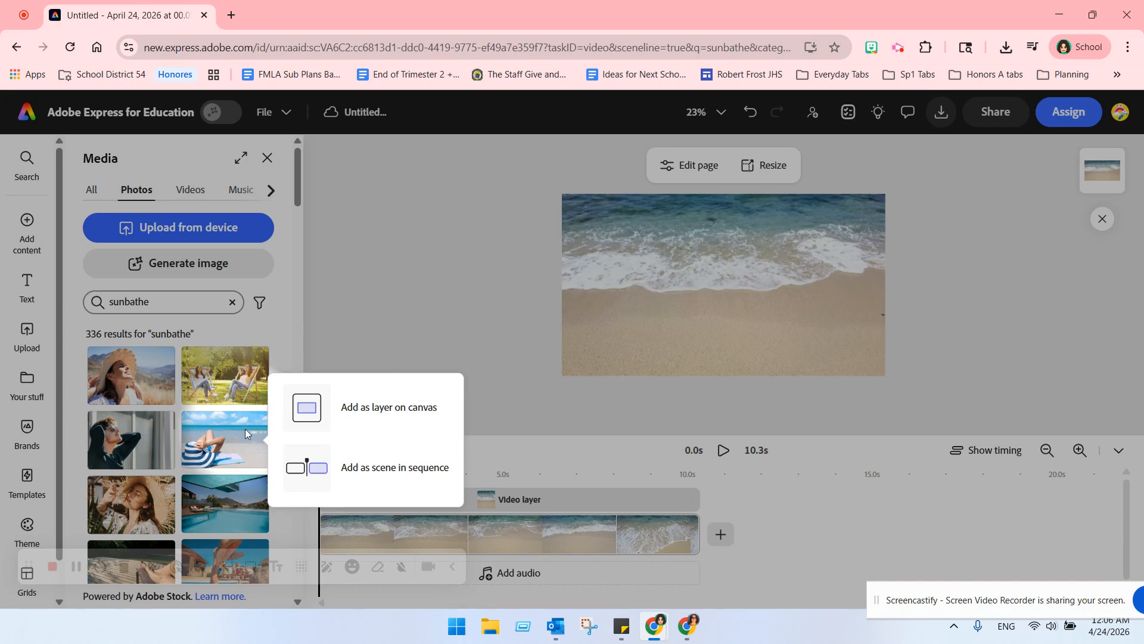
left_click(327, 411)
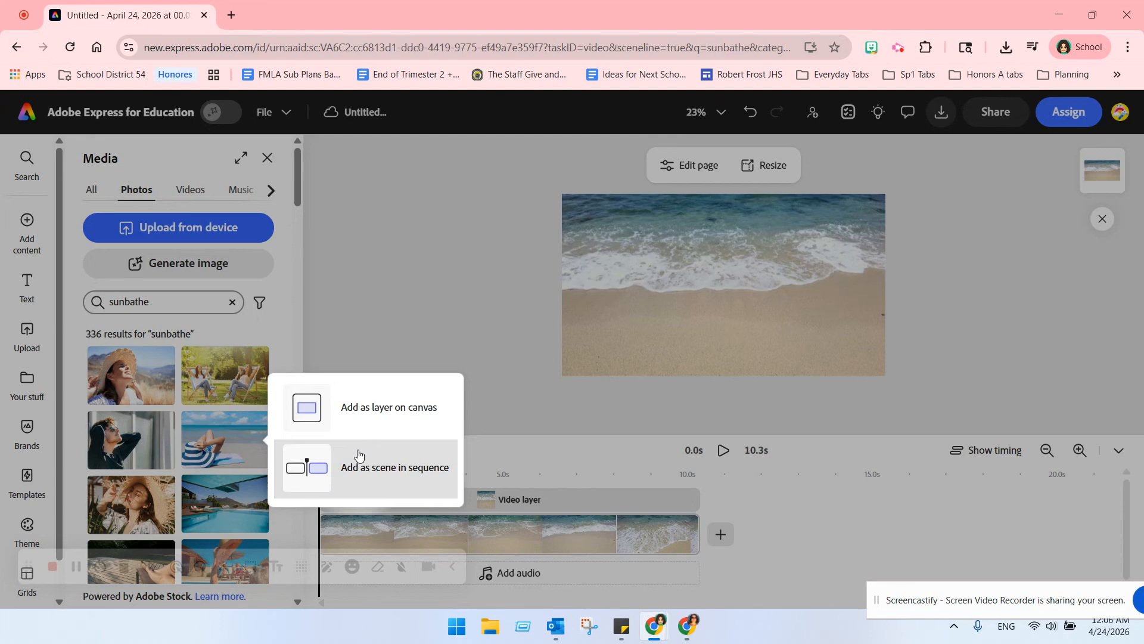
left_click(379, 406)
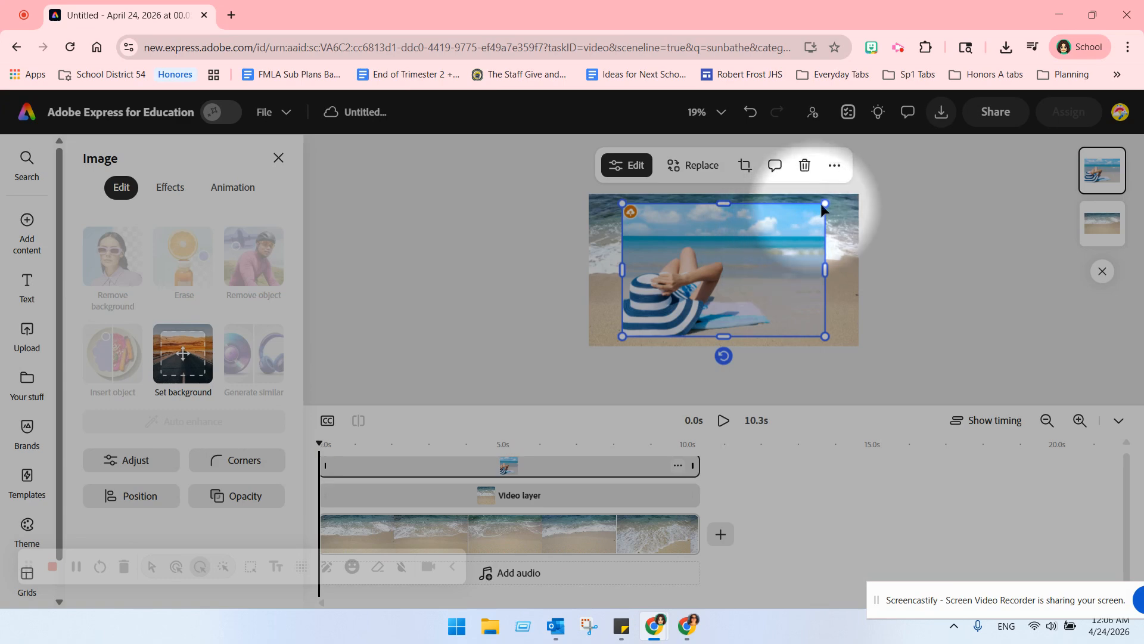
Remove the sunbather photo's background, then resize and place the cutout on the sand in the scene's lower left
left_click_drag(824, 205, 705, 281)
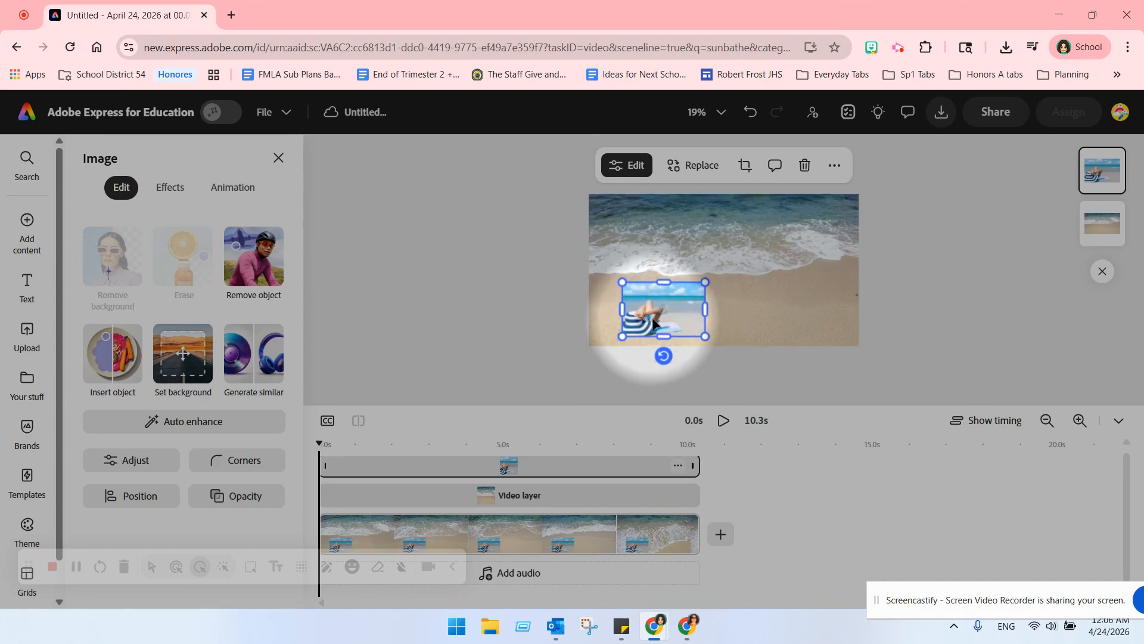
left_click(741, 304)
left_click(672, 305)
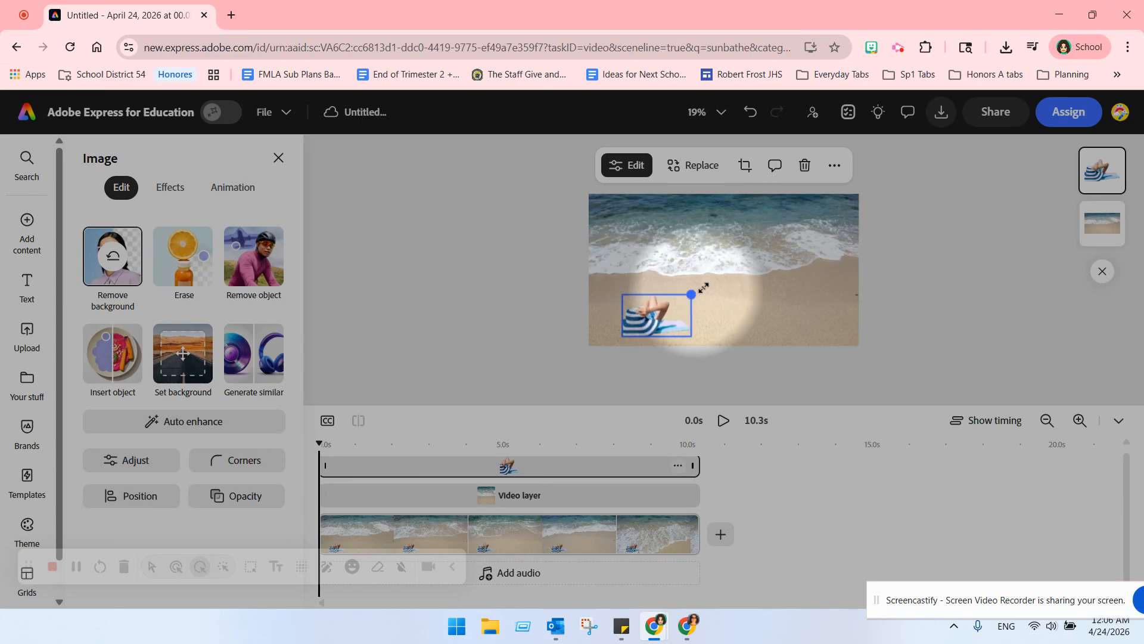
left_click_drag(683, 299, 732, 270)
mouse_move(671, 304)
left_mouse_down()
mouse_move(639, 313)
mouse_move(656, 317)
left_mouse_up()
left_click(513, 302)
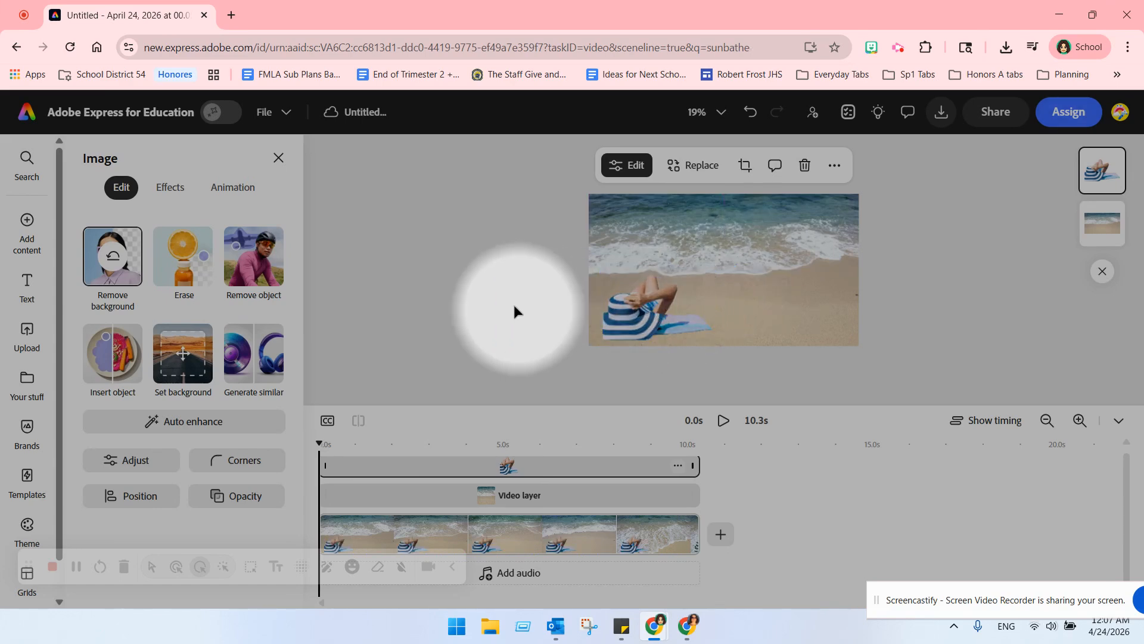
Search the media library's photos for "beach pail"
left_click(33, 224)
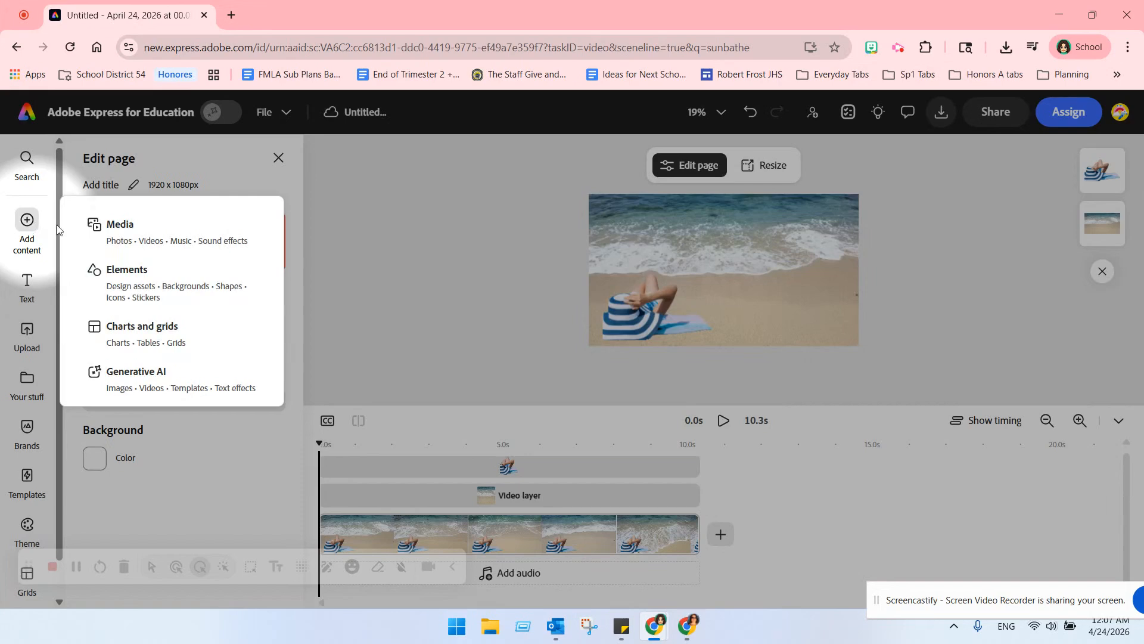
left_click(116, 234)
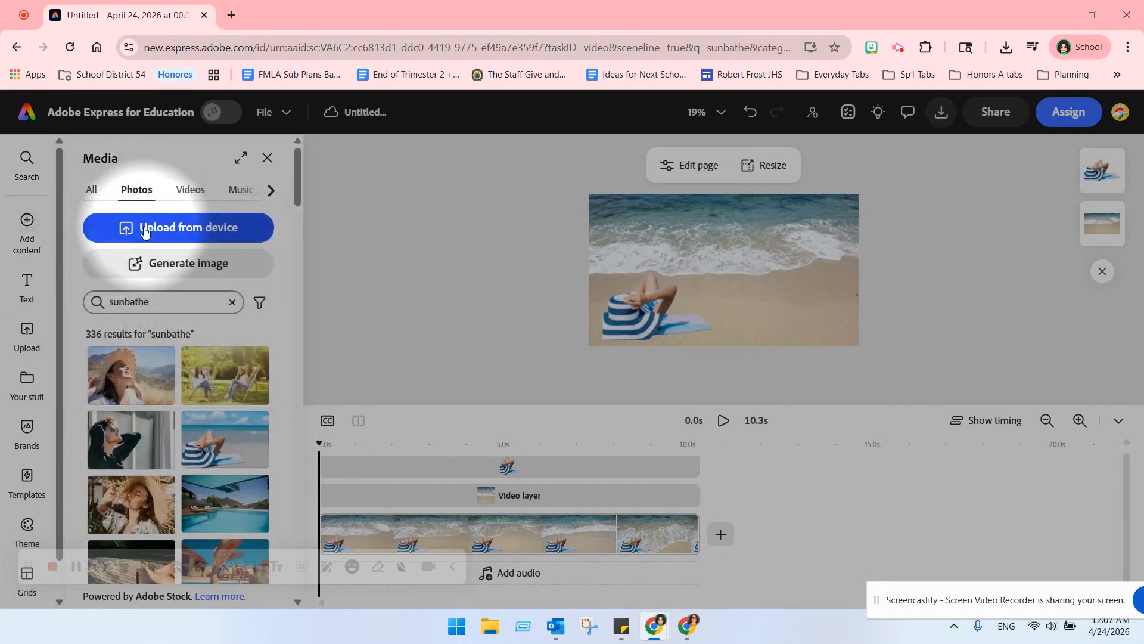
double_click(149, 303)
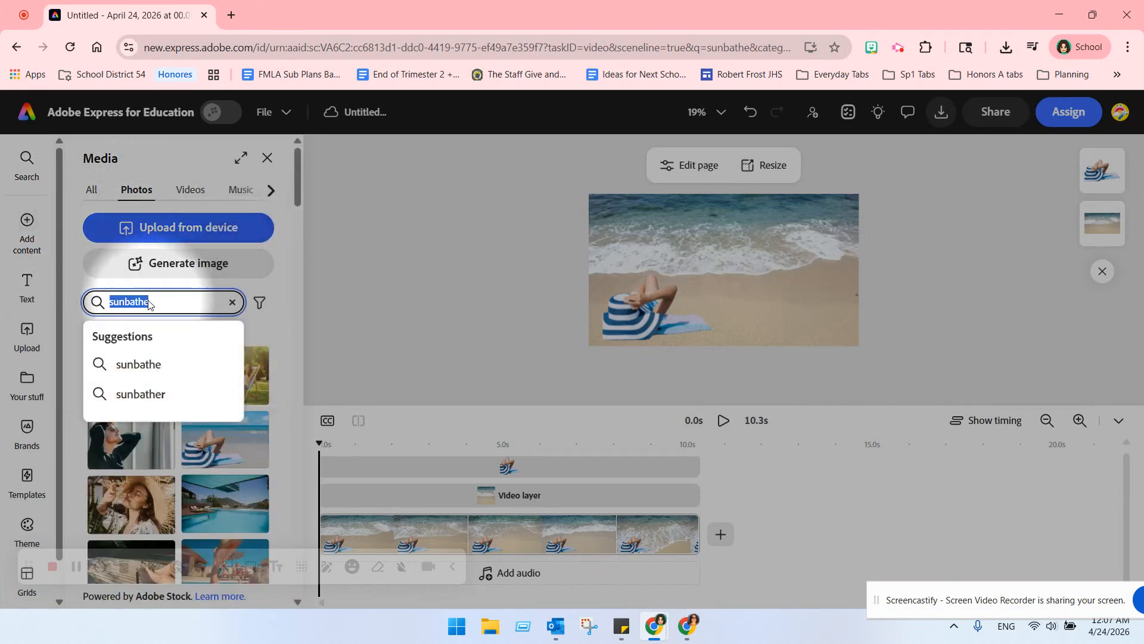
type("cand")
key("BackSpace")
key("BackSpace")
key("BackSpace")
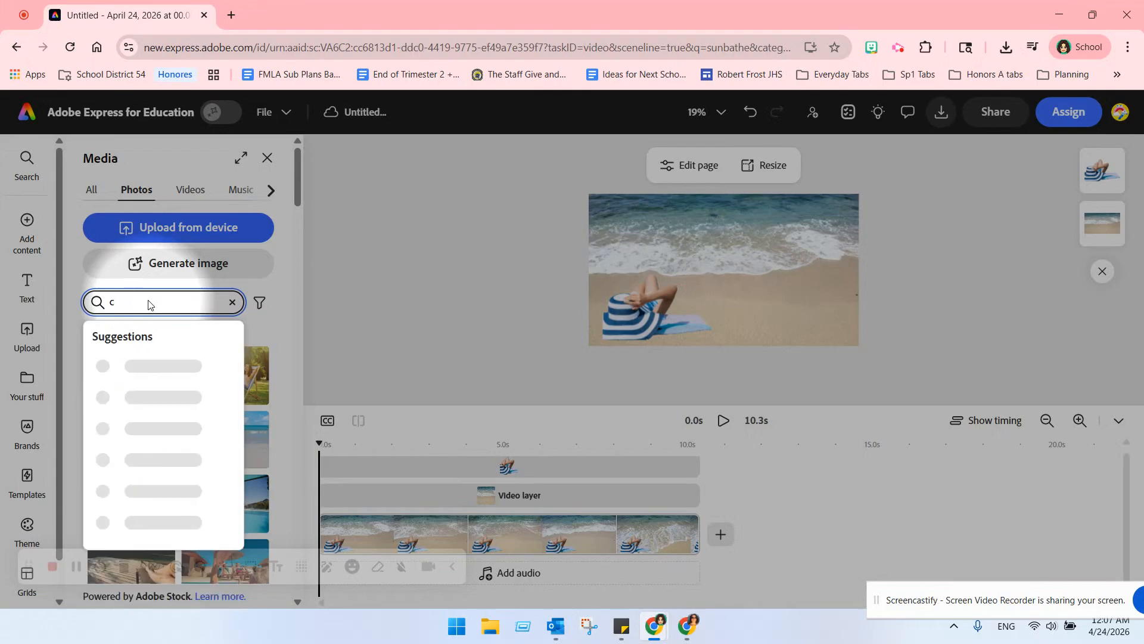
key("BackSpace")
type("bea")
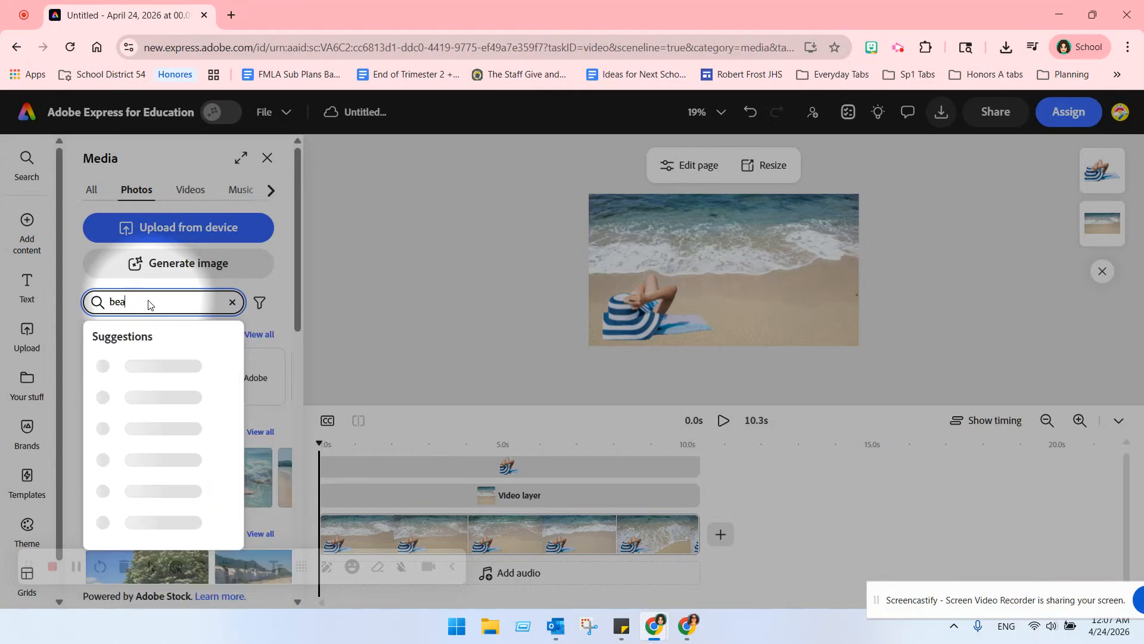
type("ch pail")
key("Return")
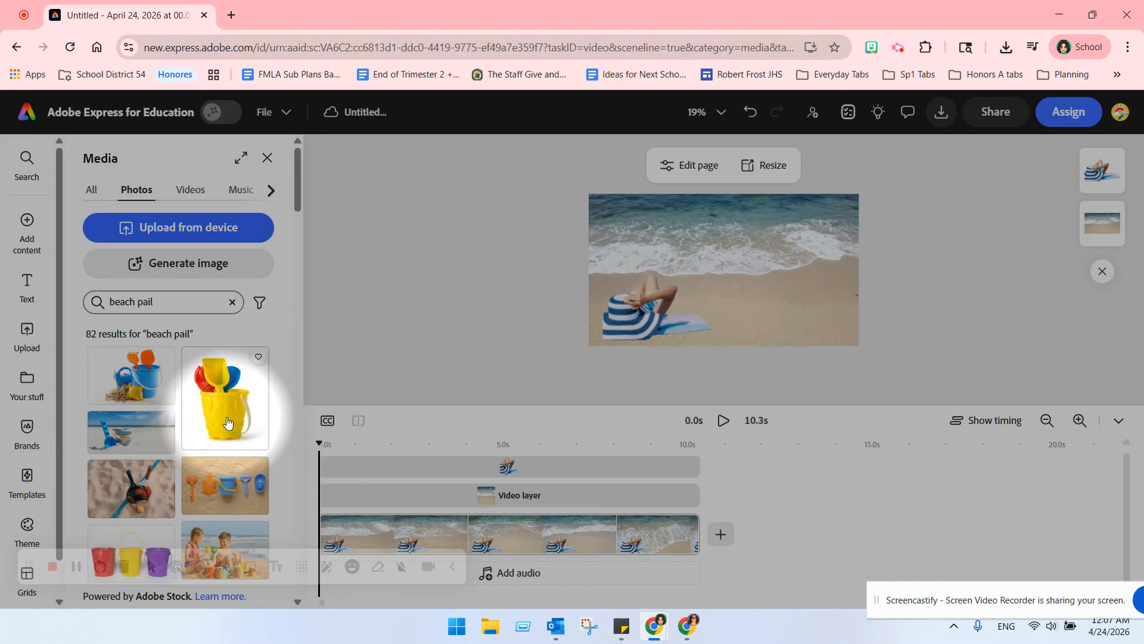
Add the photo of two children playing in the sand as a layer on the canvas
scroll(227, 418, "down", 1)
scroll(218, 453, "down", 1)
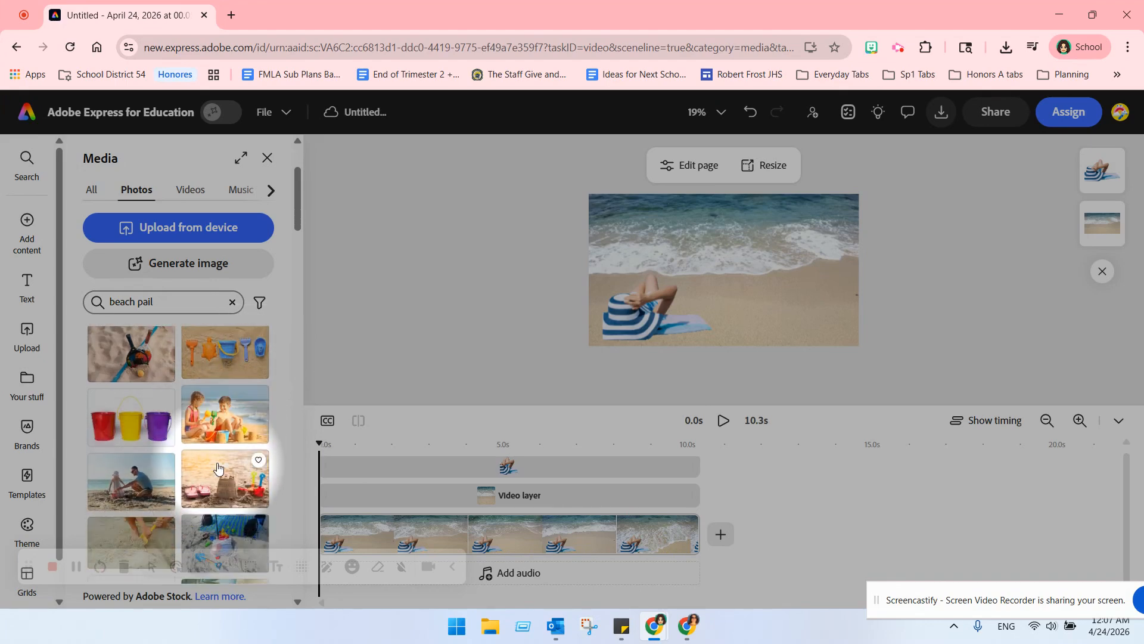
left_click(221, 411)
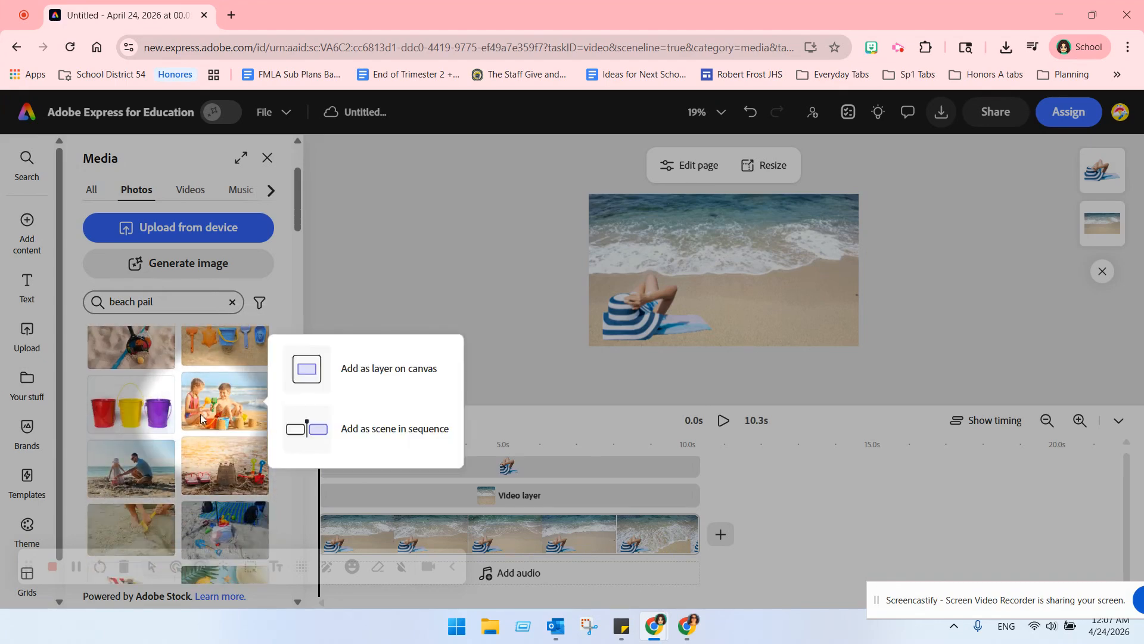
left_click(360, 369)
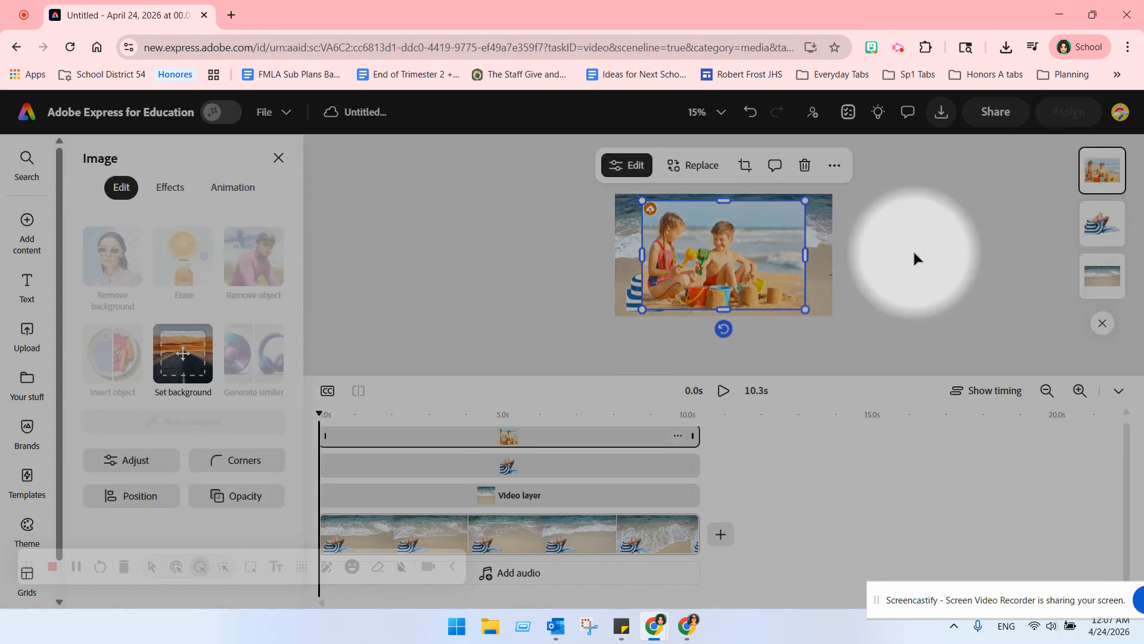
Remove the background of the children photo, then resize and place the cutout on the sand in the scene's lower right
left_click(872, 250)
left_click(732, 262)
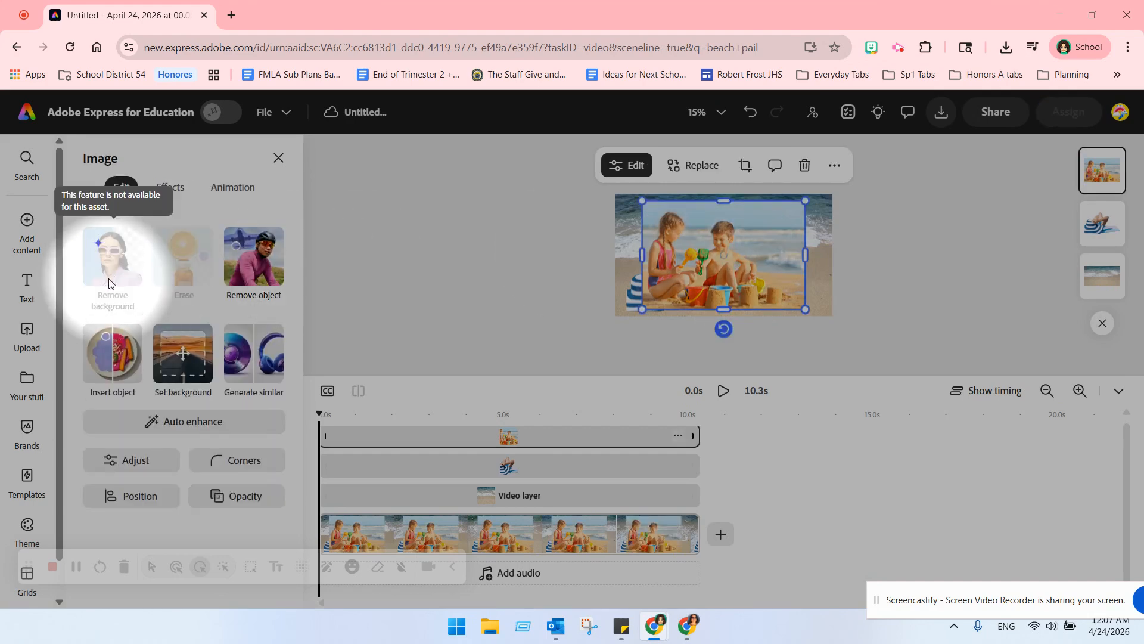
left_click_drag(641, 202, 703, 243)
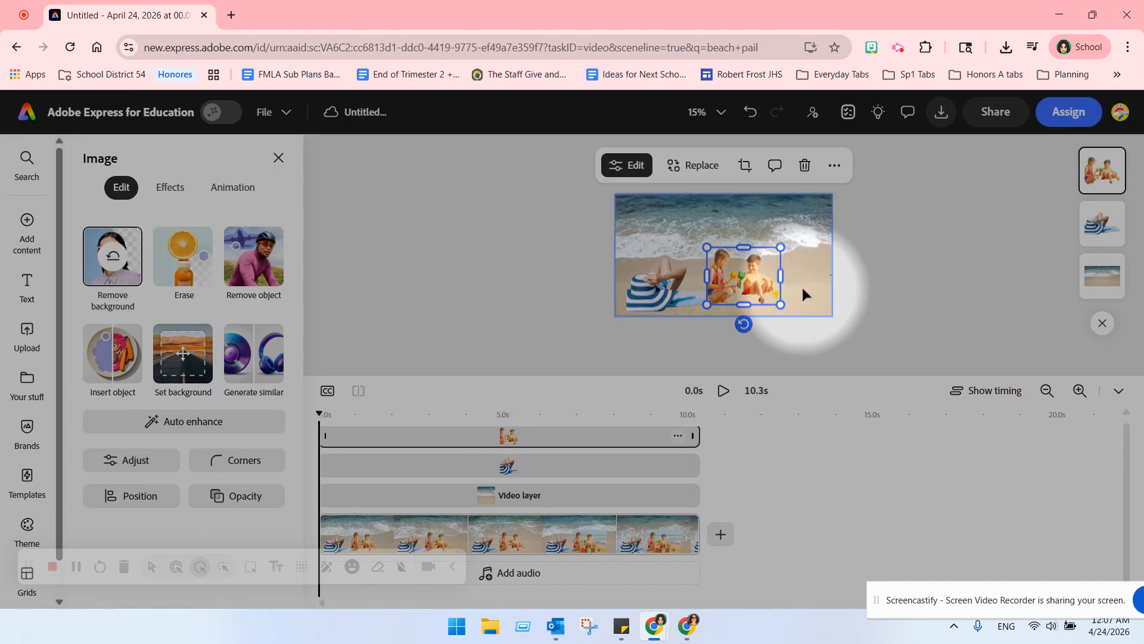
left_click_drag(780, 246, 833, 207)
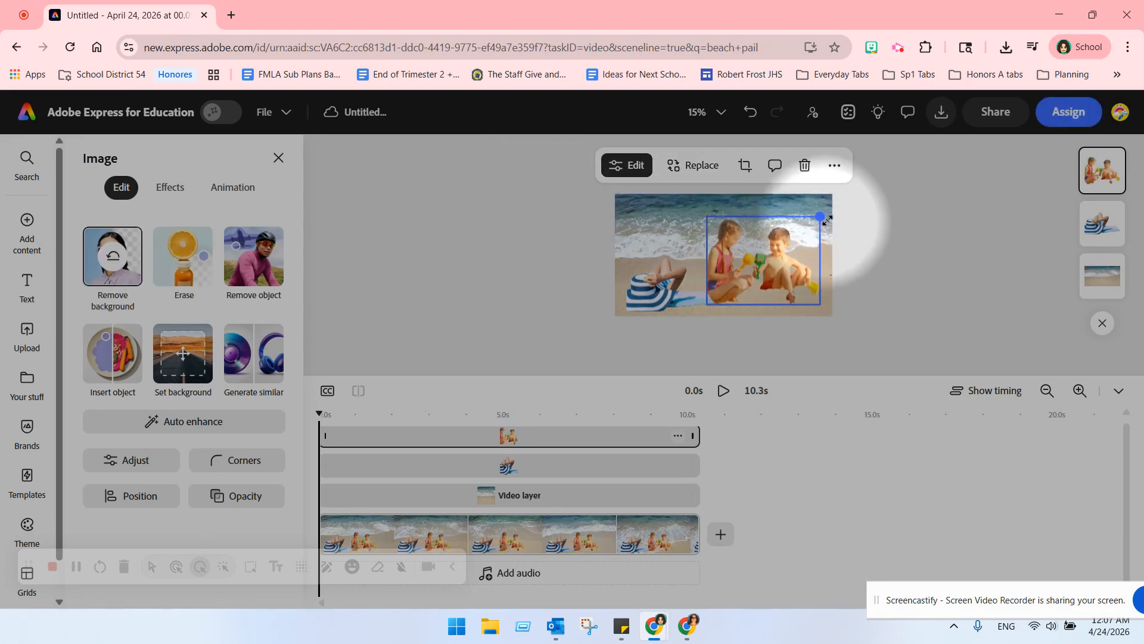
left_click_drag(708, 206, 758, 246)
left_click(907, 248)
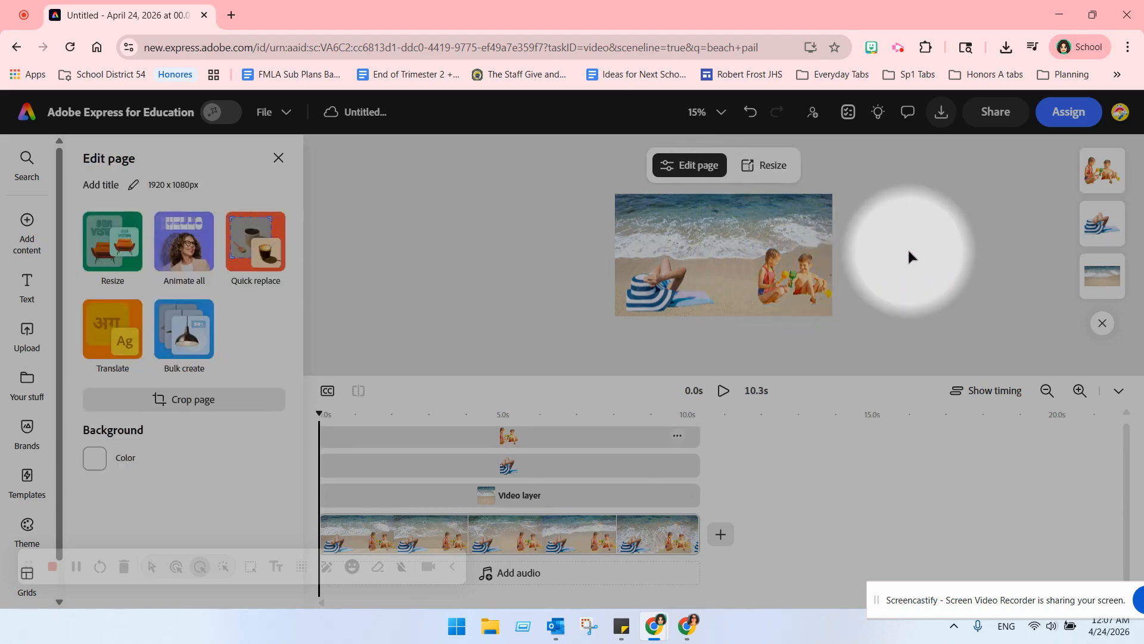
Search the media library's photos for "running on beach"
left_click(25, 225)
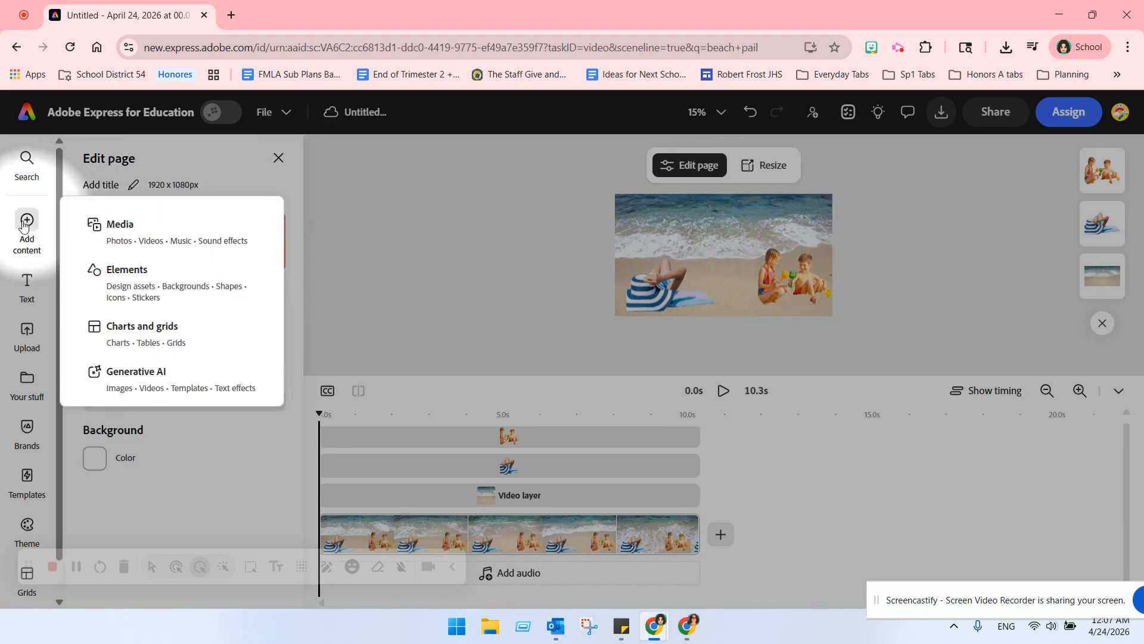
left_click(129, 239)
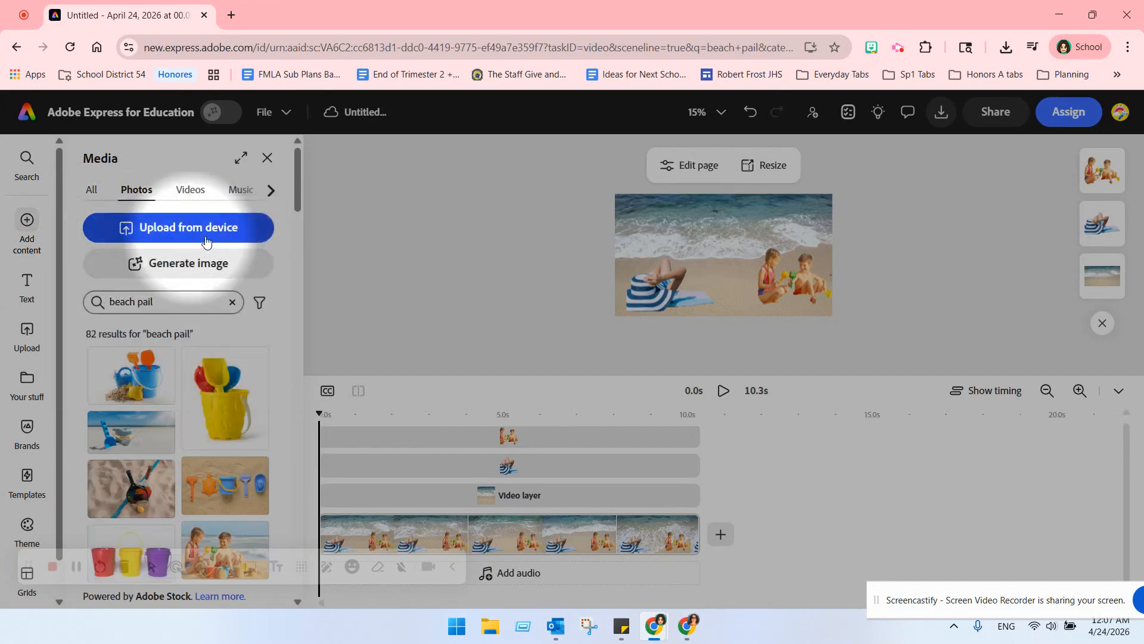
double_click(159, 300)
triple_click(159, 301)
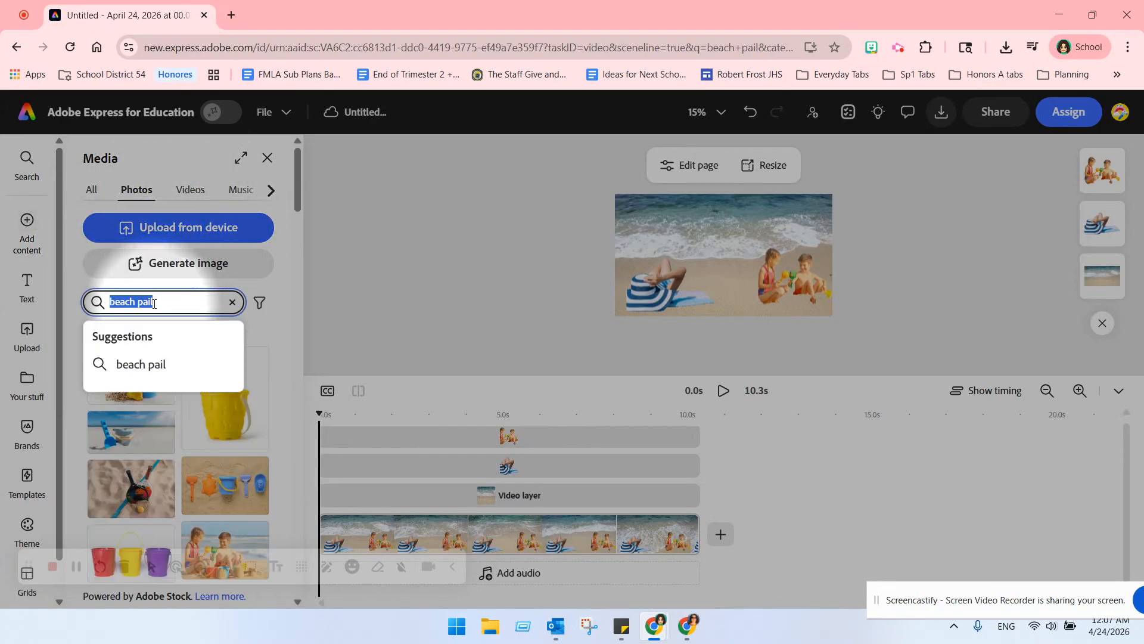
type("running on")
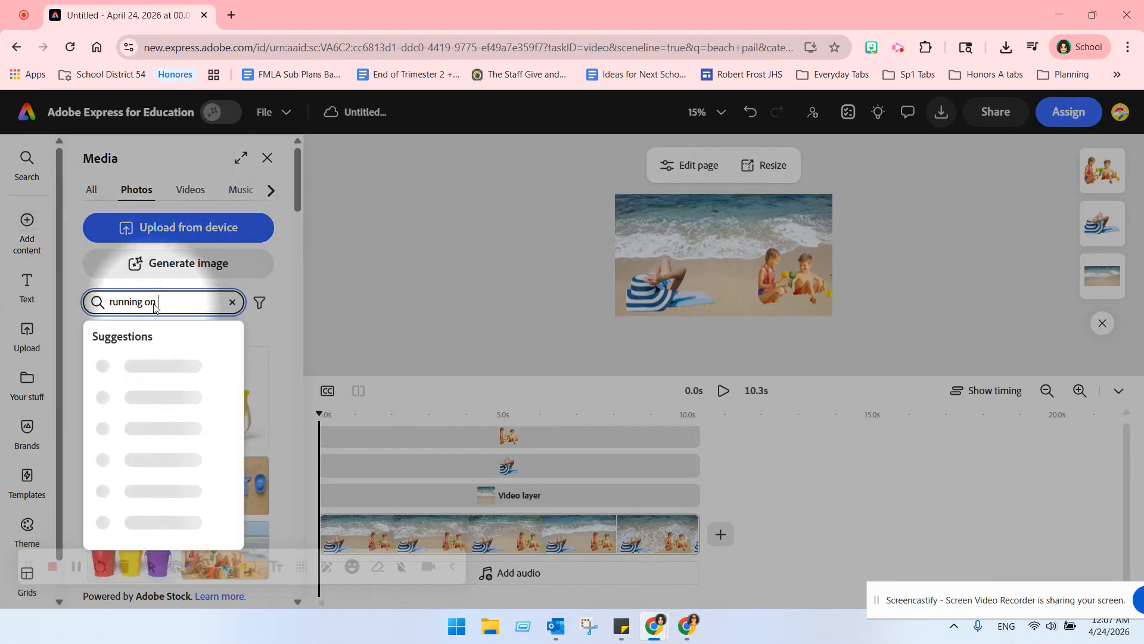
key("Return")
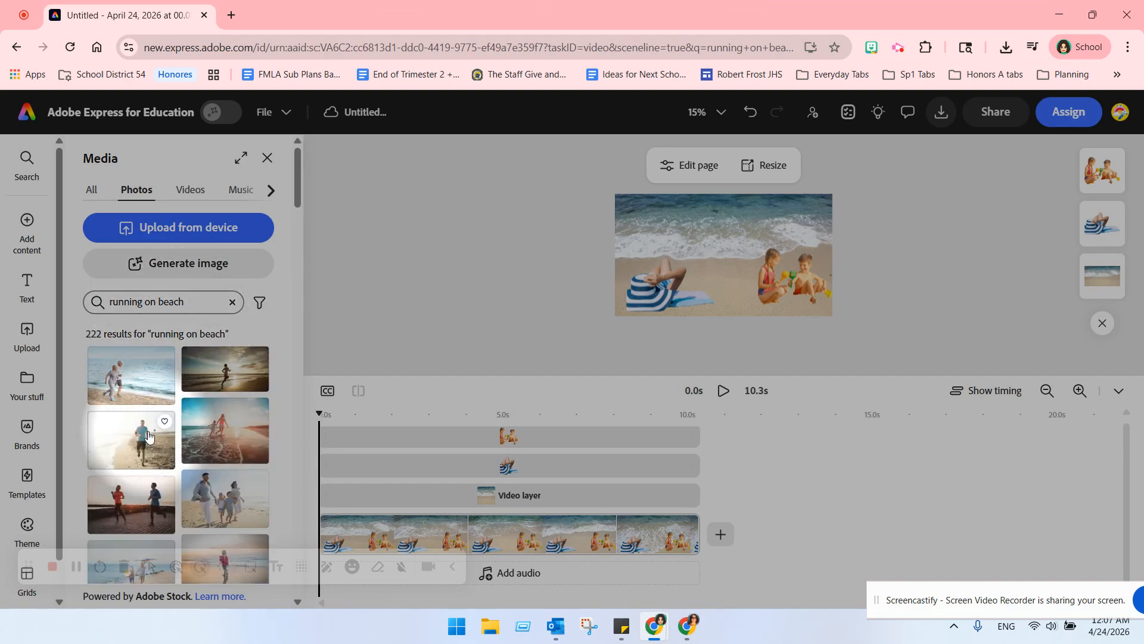
left_click(167, 430)
left_click(186, 425)
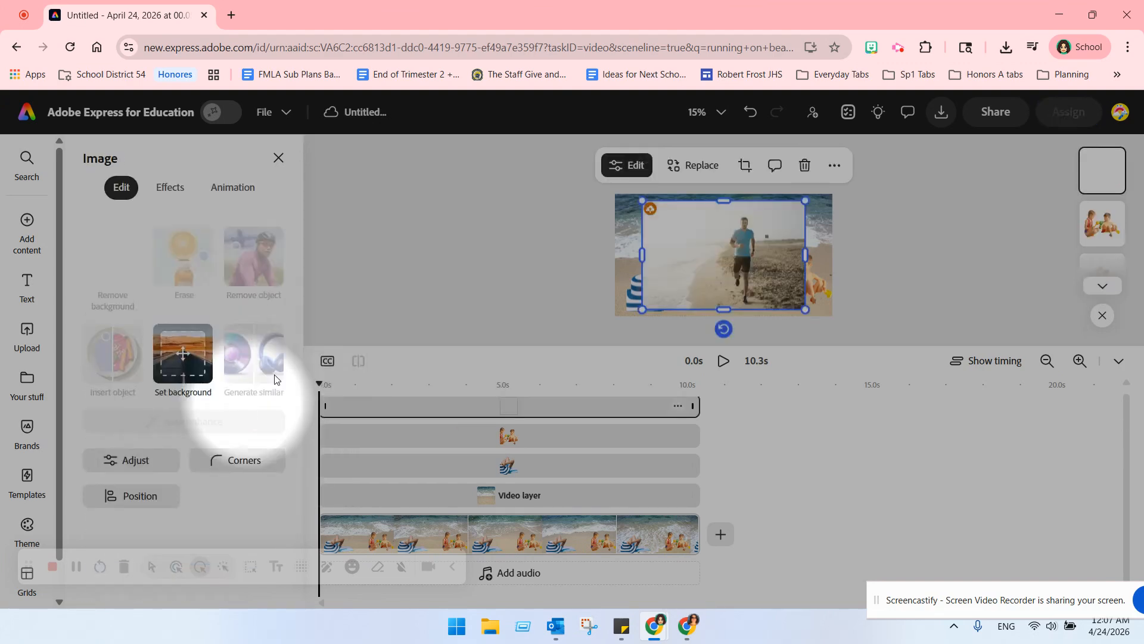
left_click(564, 267)
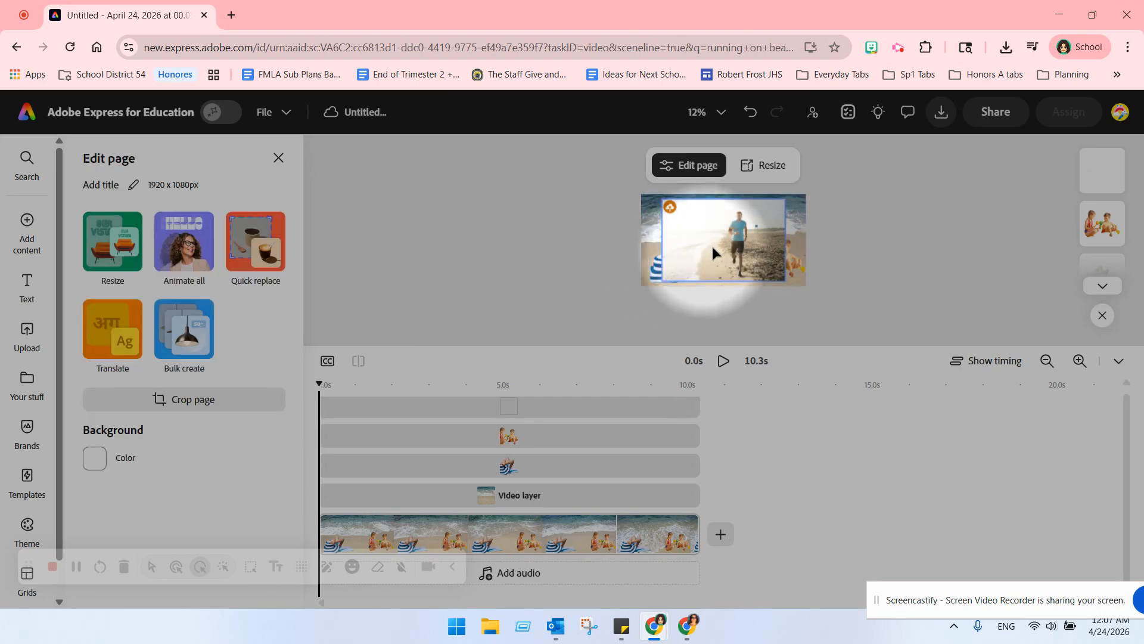
left_click(701, 243)
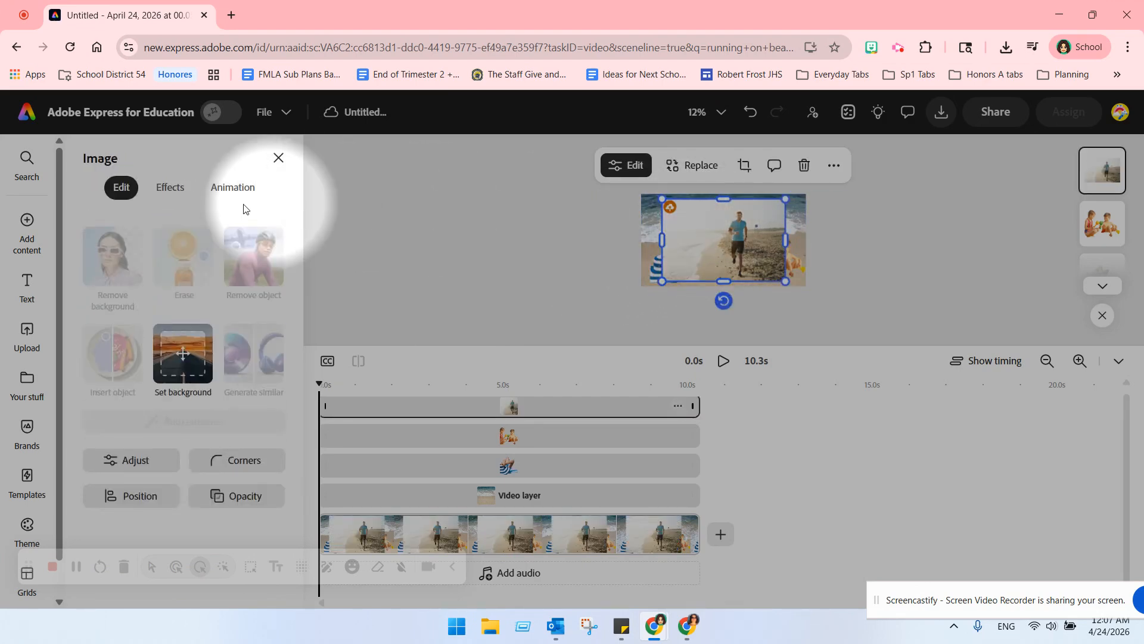
left_click(509, 267)
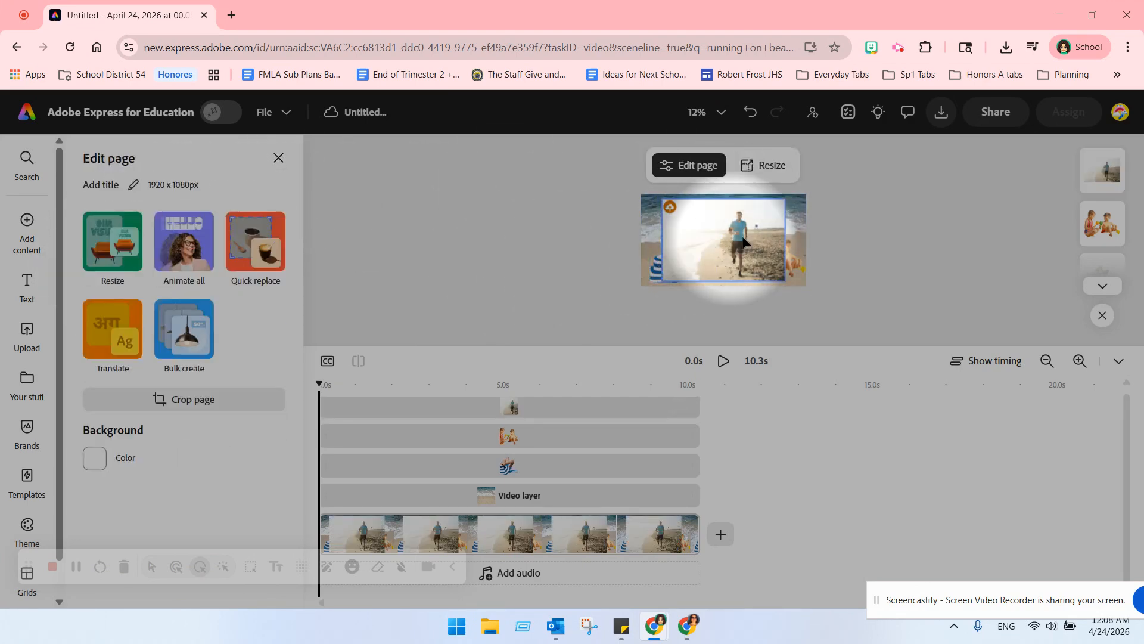
left_click(743, 235)
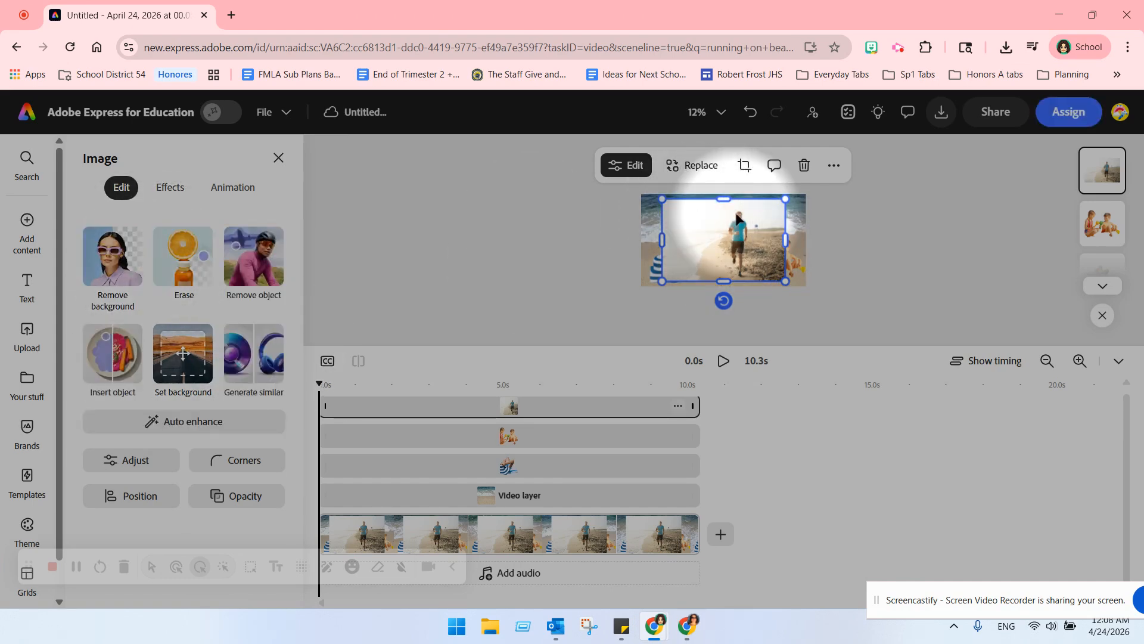
key("Delete")
Add the photo of two running dogs from the "running on beach" results as a layer on the canvas
mouse_move(12, 238)
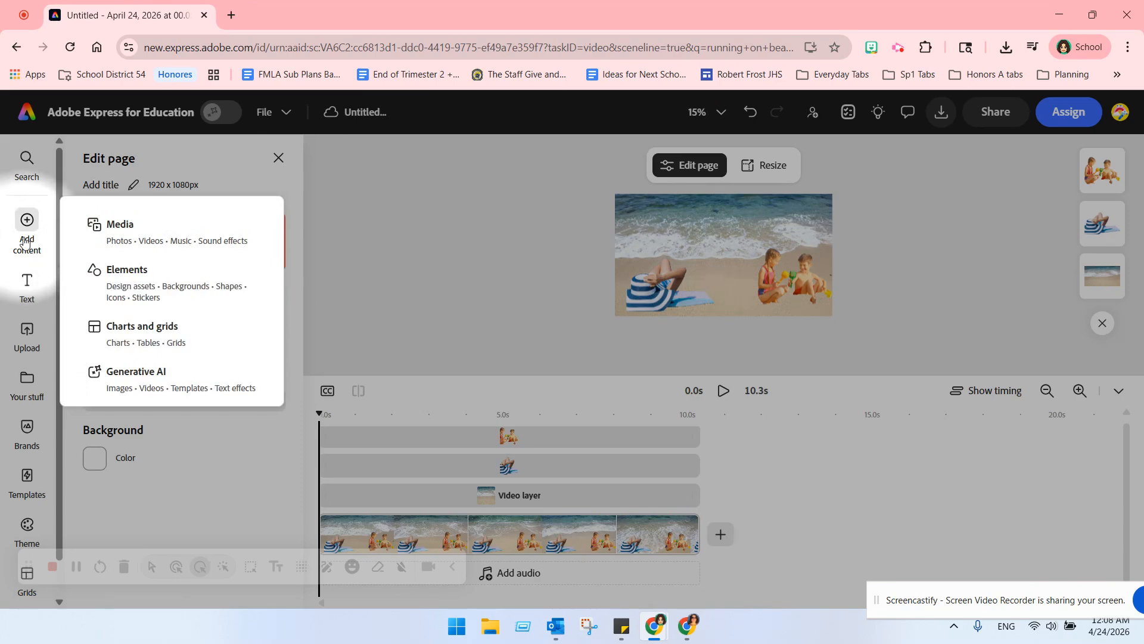
left_click(98, 229)
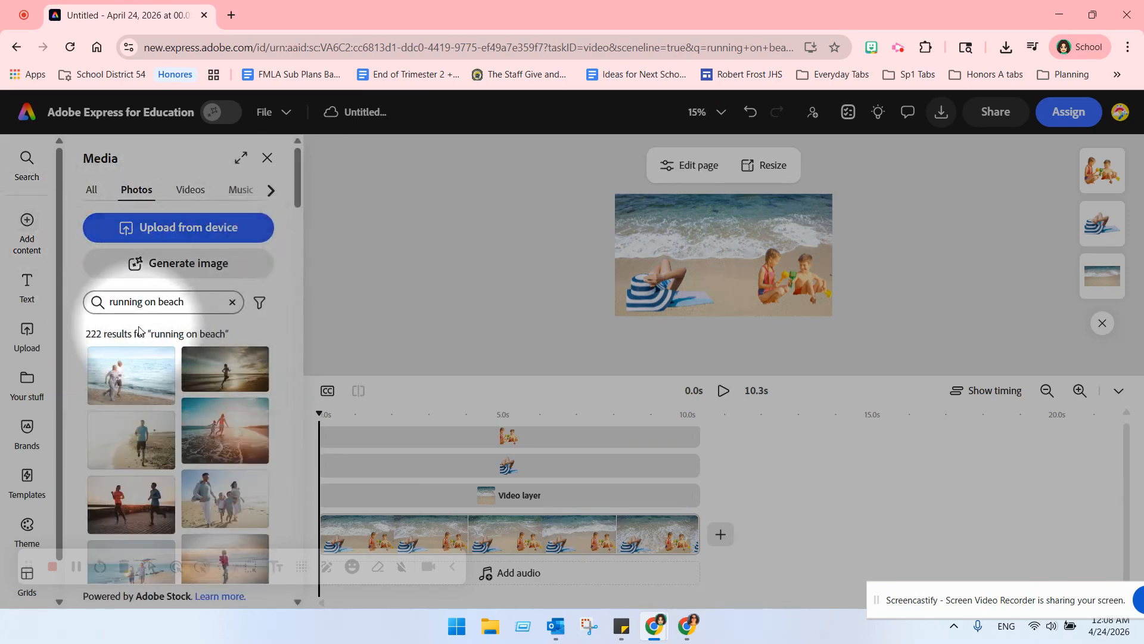
scroll(213, 368, "down", 3)
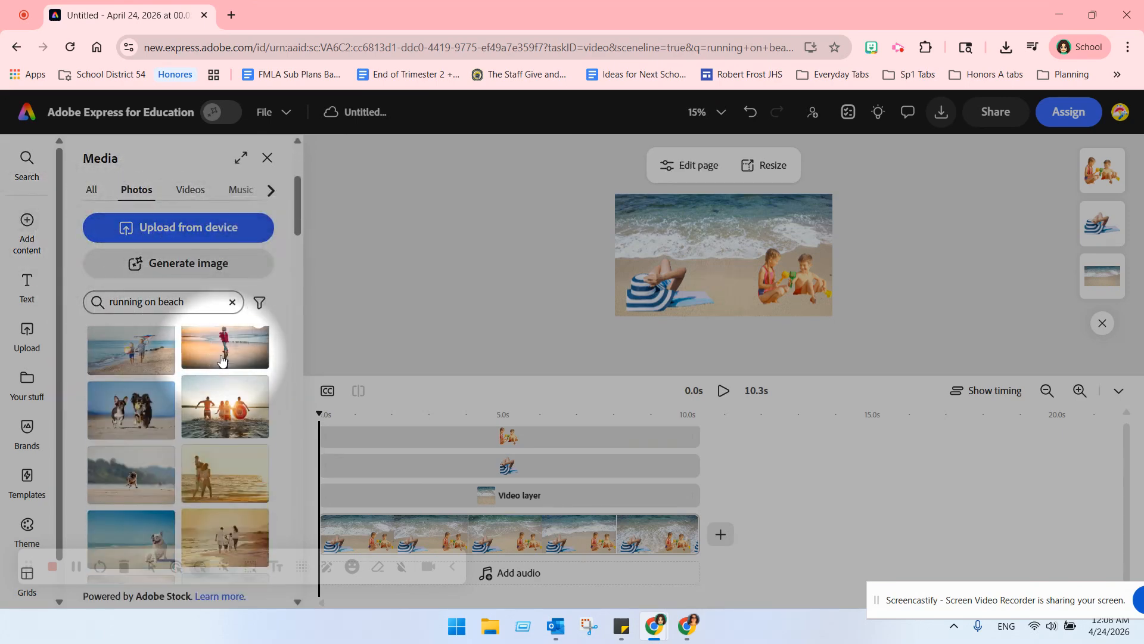
left_click(131, 408)
left_click(257, 378)
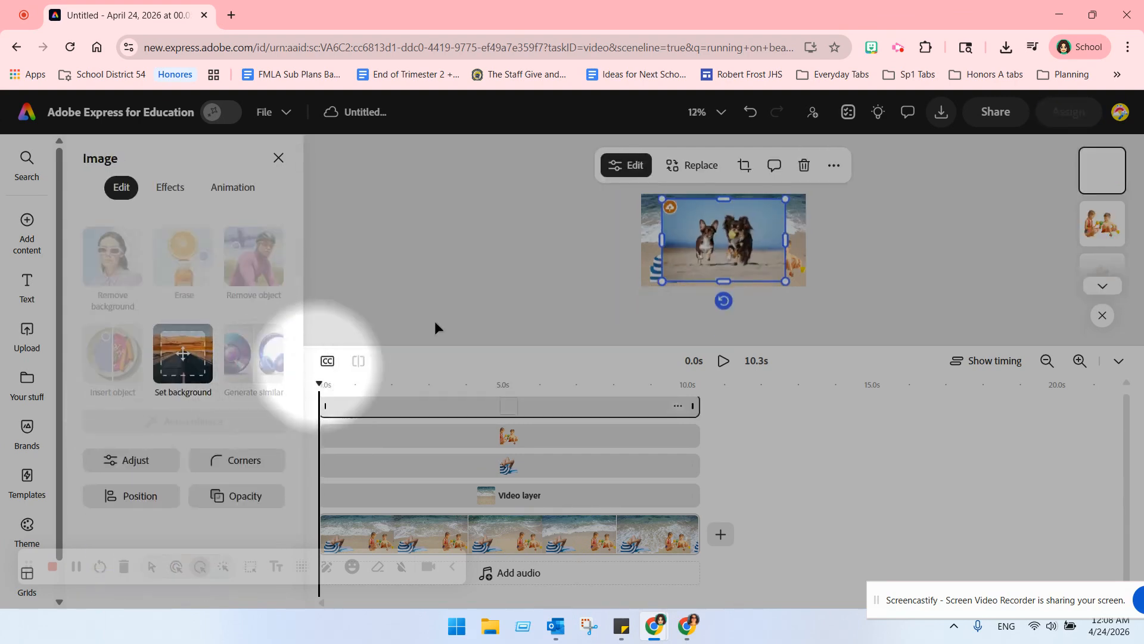
Remove the dogs photo's background, then shrink the cutout and place it on the sand between the sunbather and the children
left_click(910, 237)
left_click(723, 262)
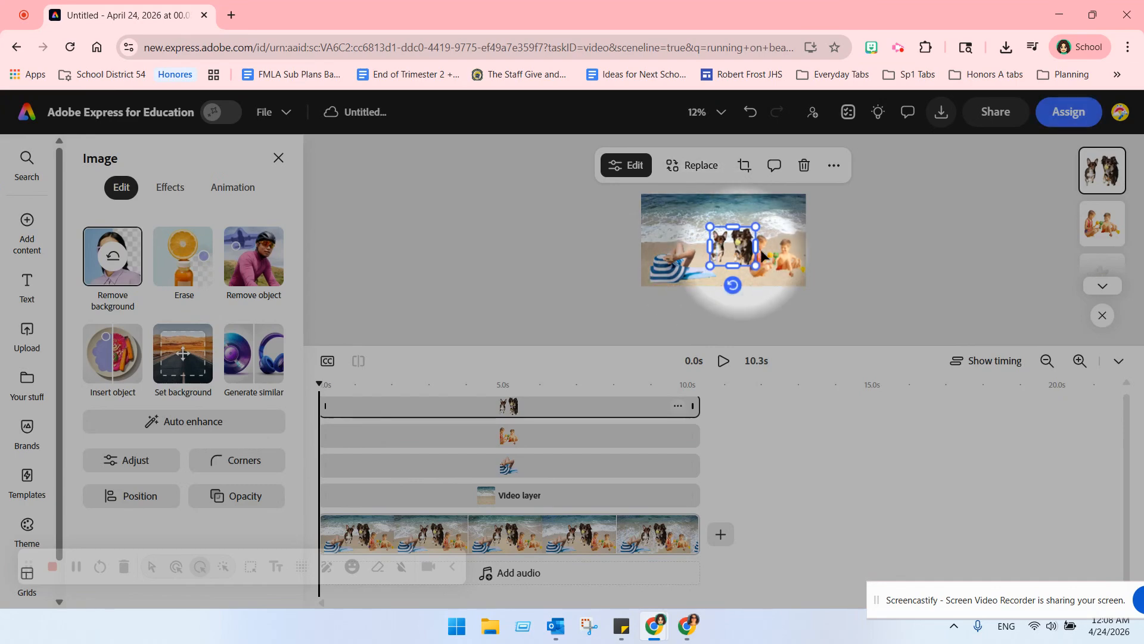
left_click(778, 262)
left_click_drag(757, 238, 750, 260)
left_click(743, 253)
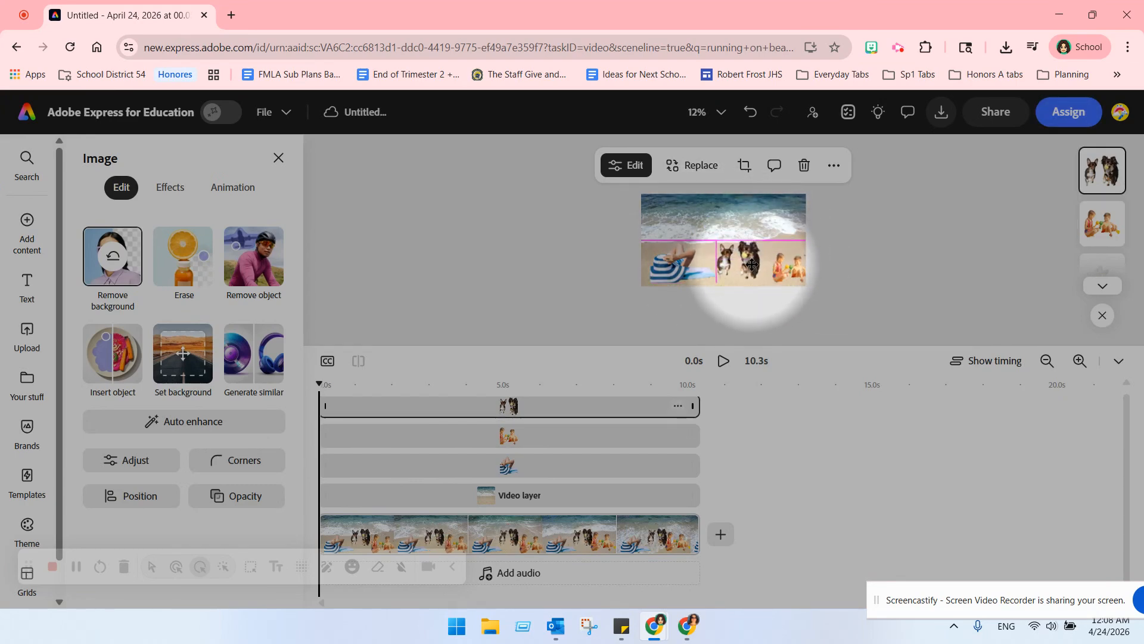
left_click(510, 266)
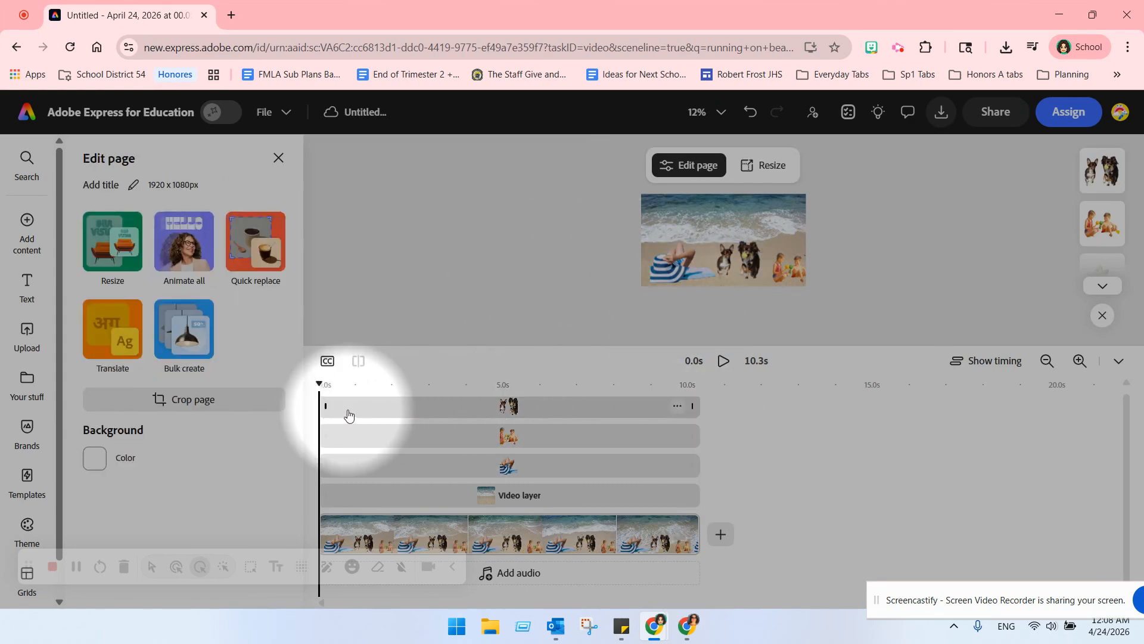
Trim the start of the dogs layer to 7.0 s and the start of the children layer to 3.2 s
left_click(278, 157)
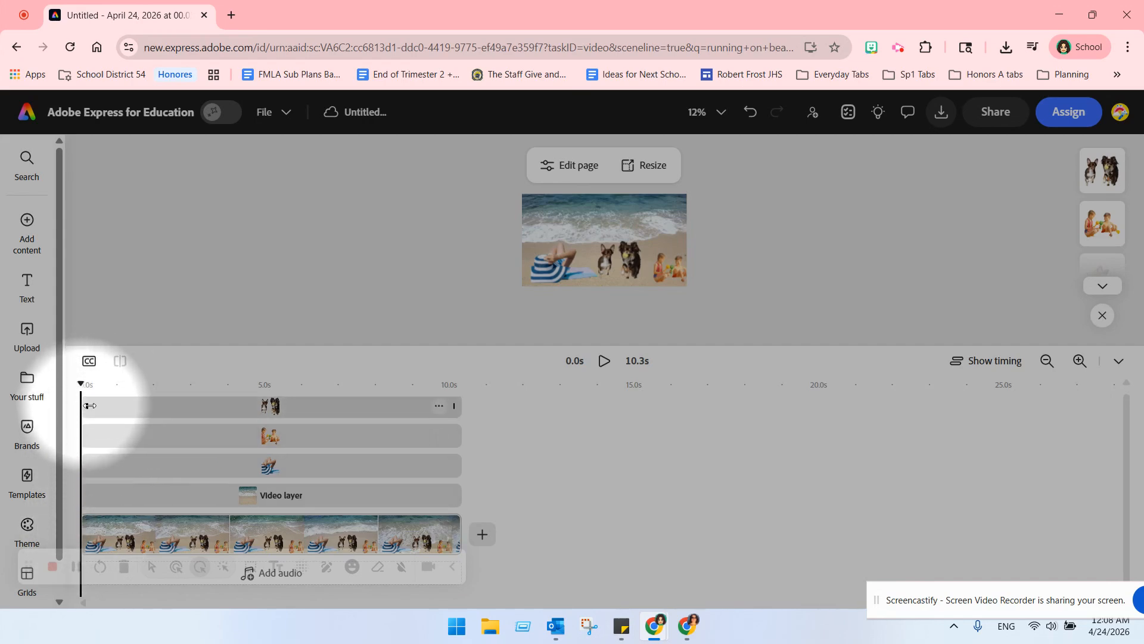
left_click_drag(89, 406, 344, 429)
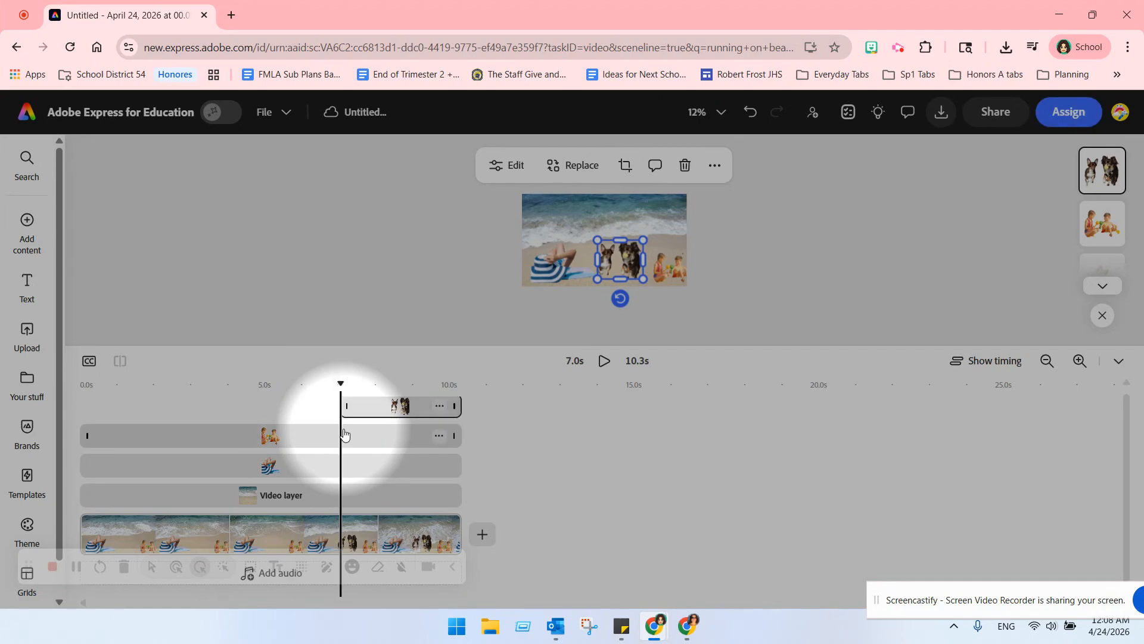
mouse_move(342, 381)
left_mouse_down()
mouse_move(284, 382)
mouse_move(353, 385)
left_mouse_up()
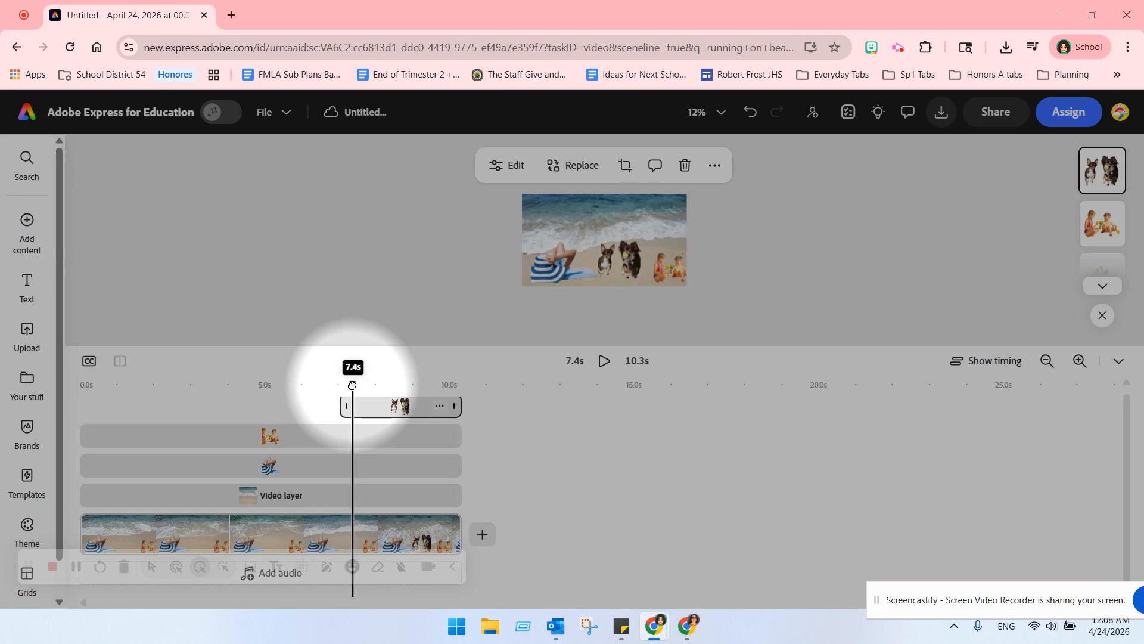
left_click(253, 435)
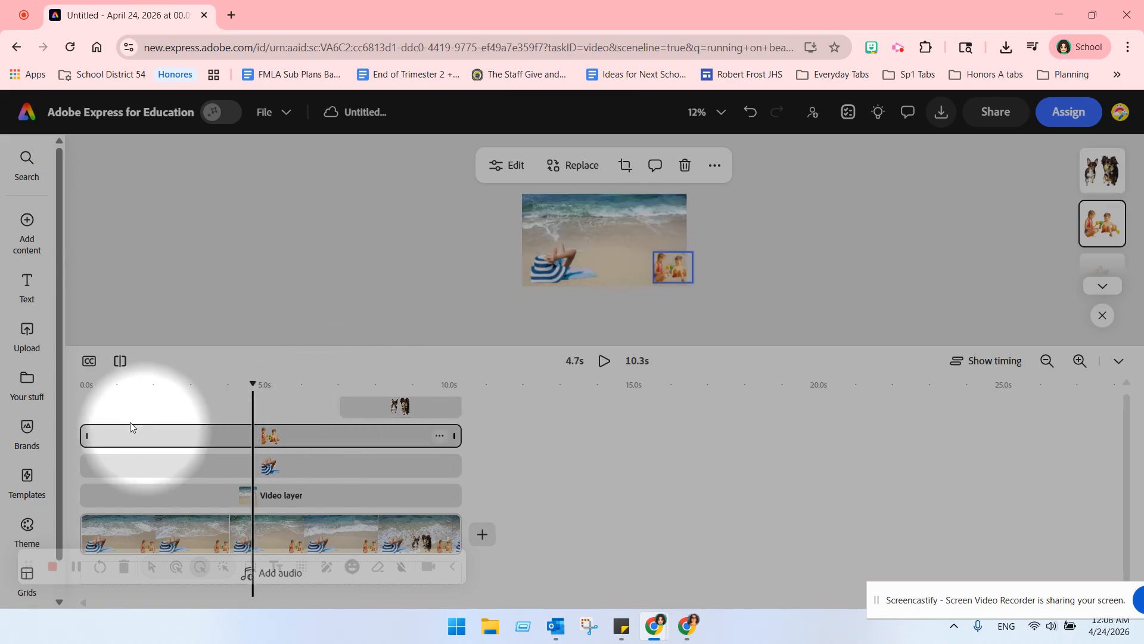
left_click_drag(90, 438, 203, 443)
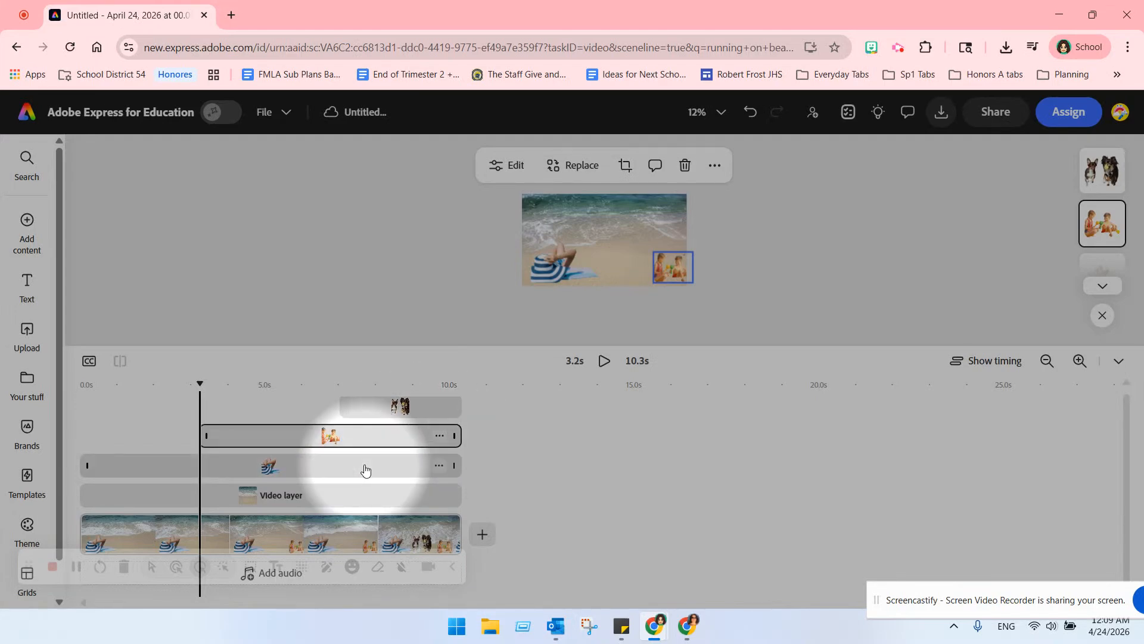
Apply the Wobble entrance animation to the dogs cutout and browse the other entrance animations
left_click(394, 415)
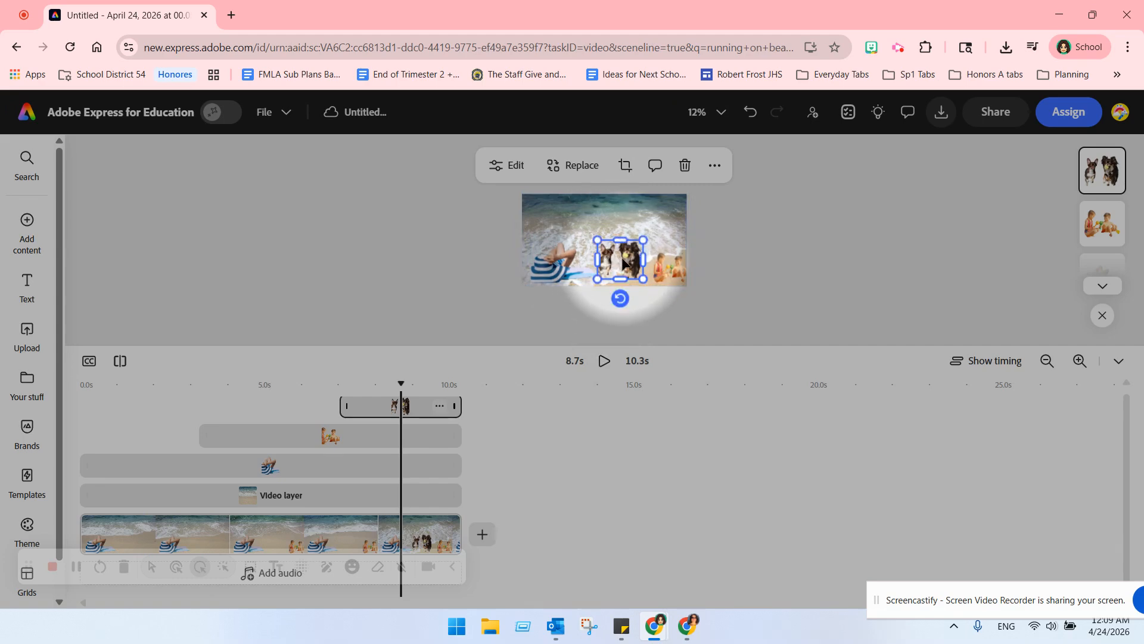
left_click(516, 167)
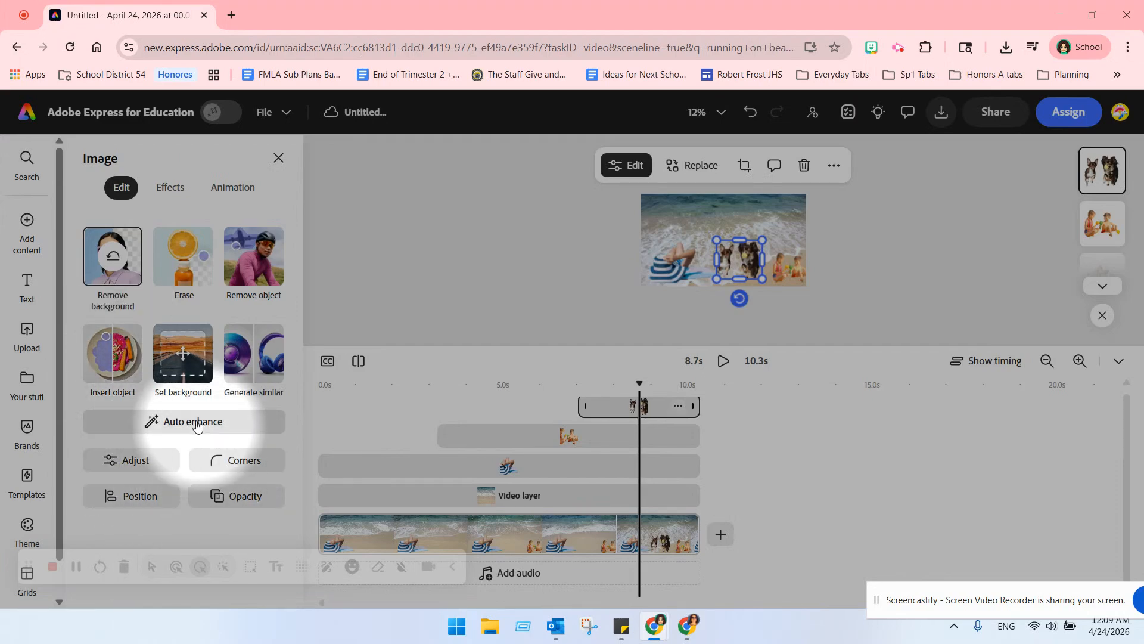
left_click(221, 194)
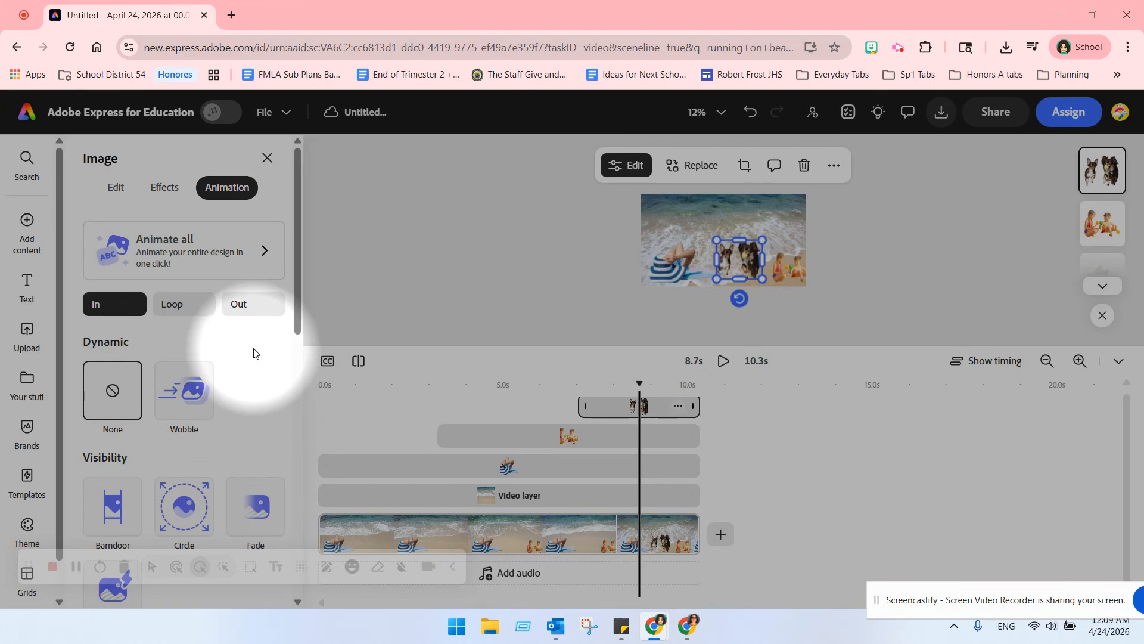
scroll(253, 353, "down", 1)
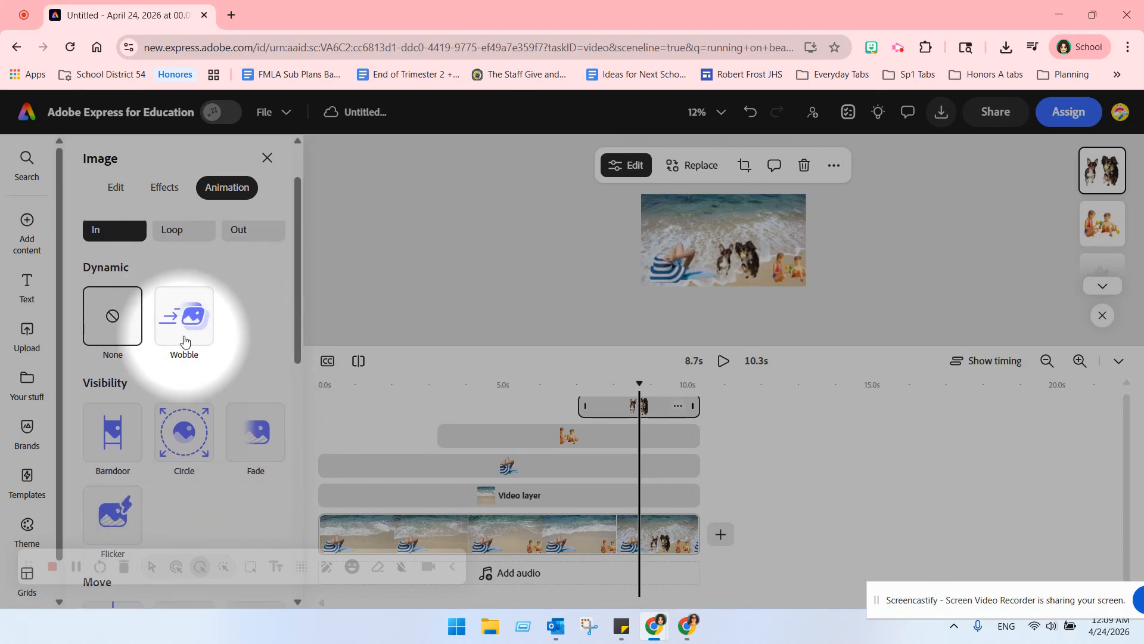
left_click(184, 341)
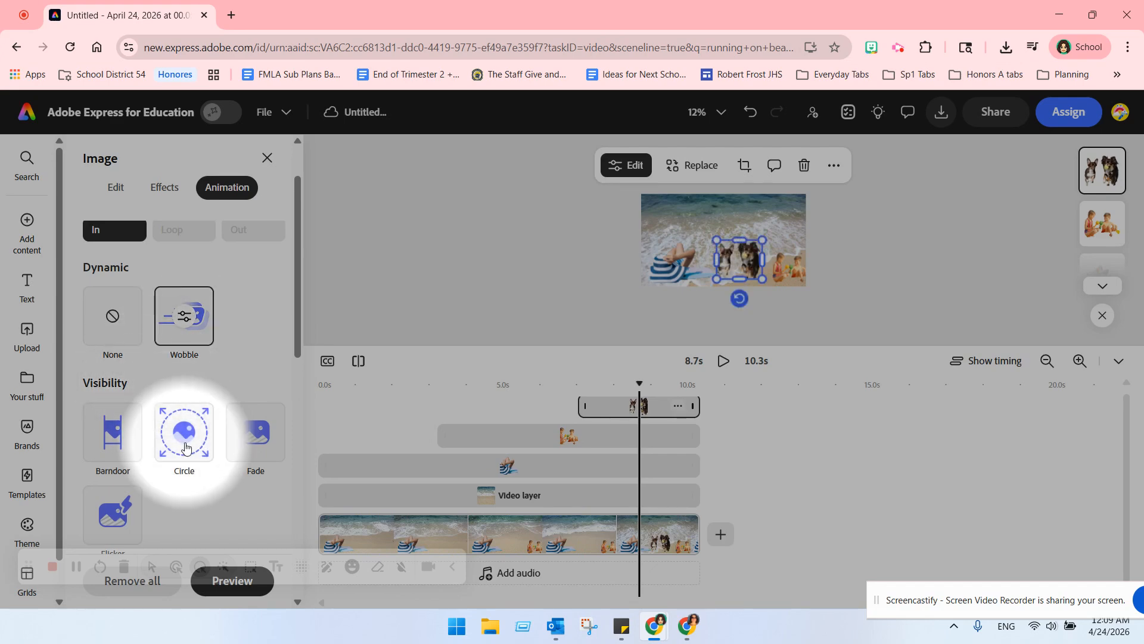
scroll(185, 447, "down", 9)
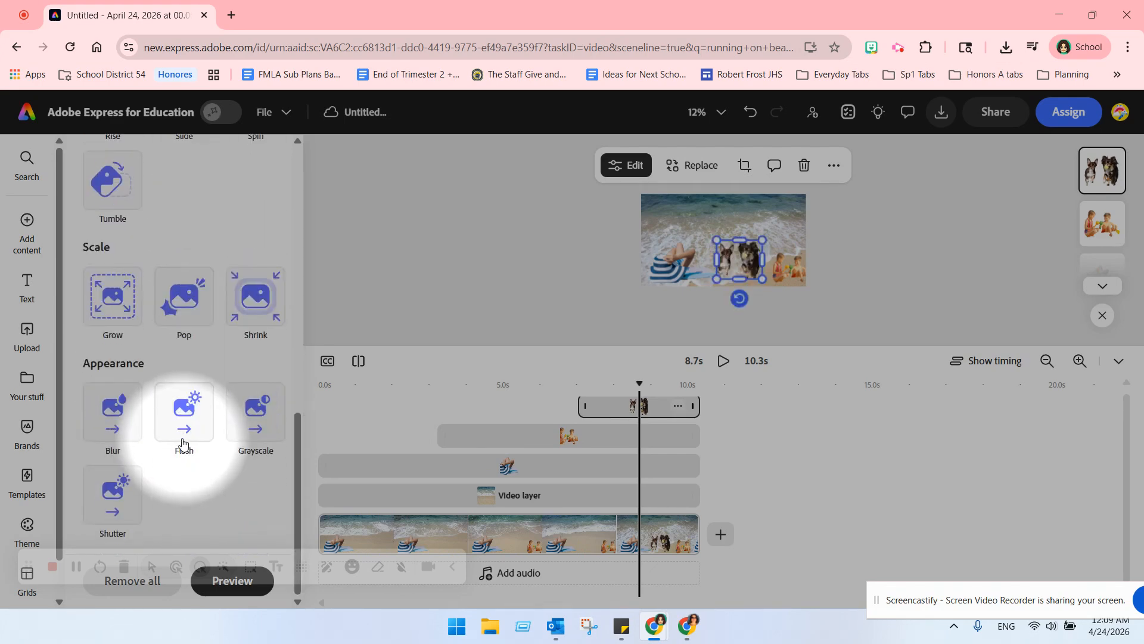
left_click(183, 444)
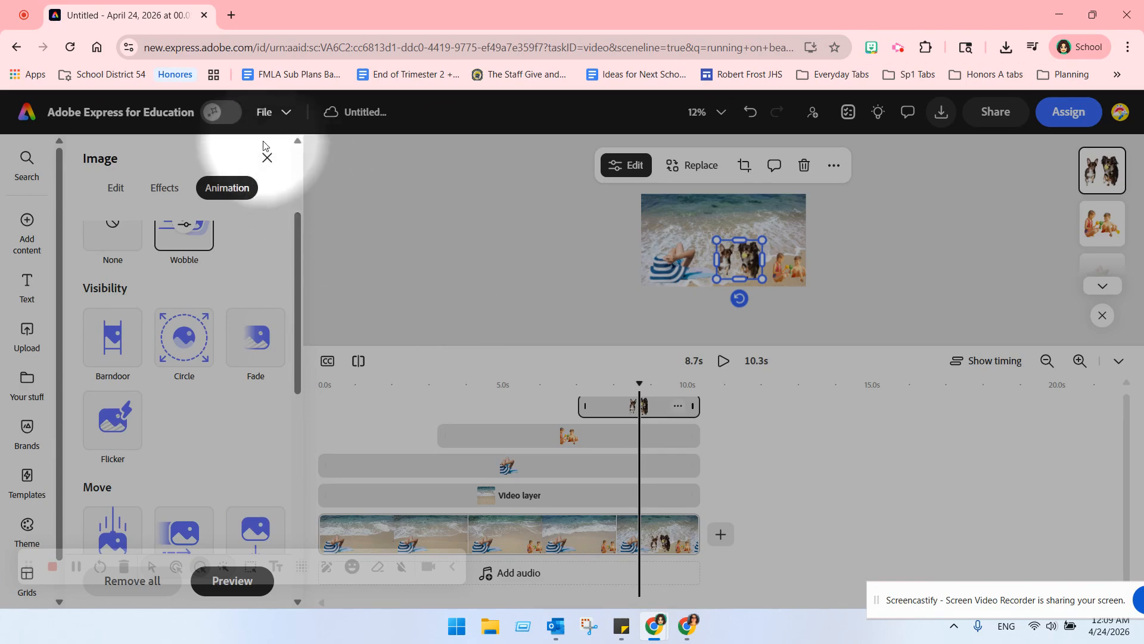
Examine the tone and shadow effects available for the dogs cutout without applying any
left_click(162, 187)
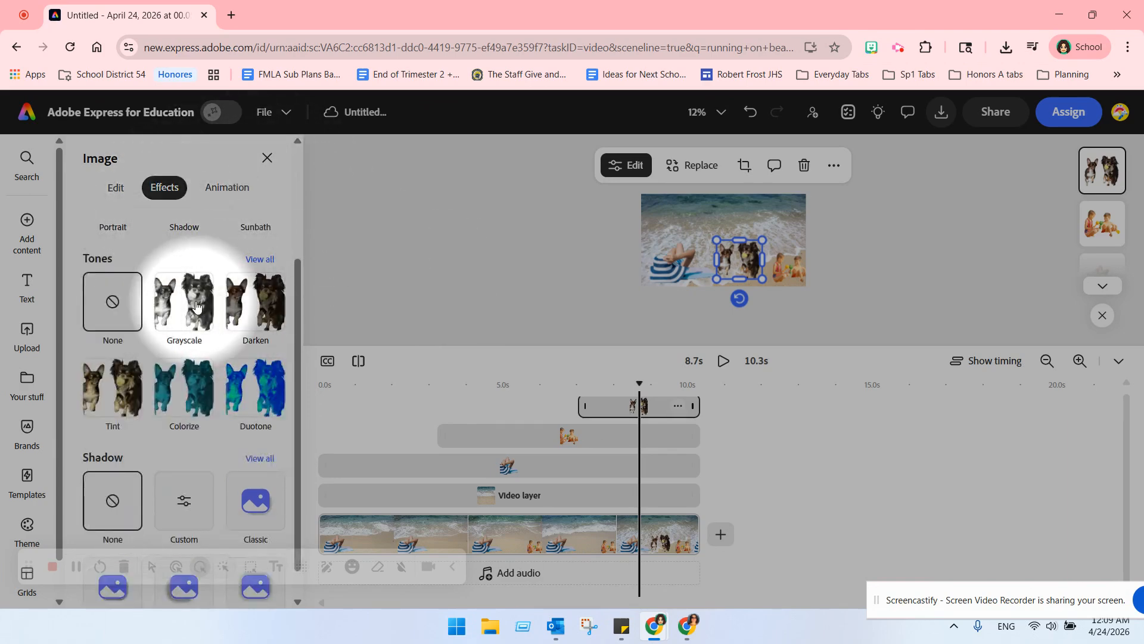
scroll(197, 456, "down", 1)
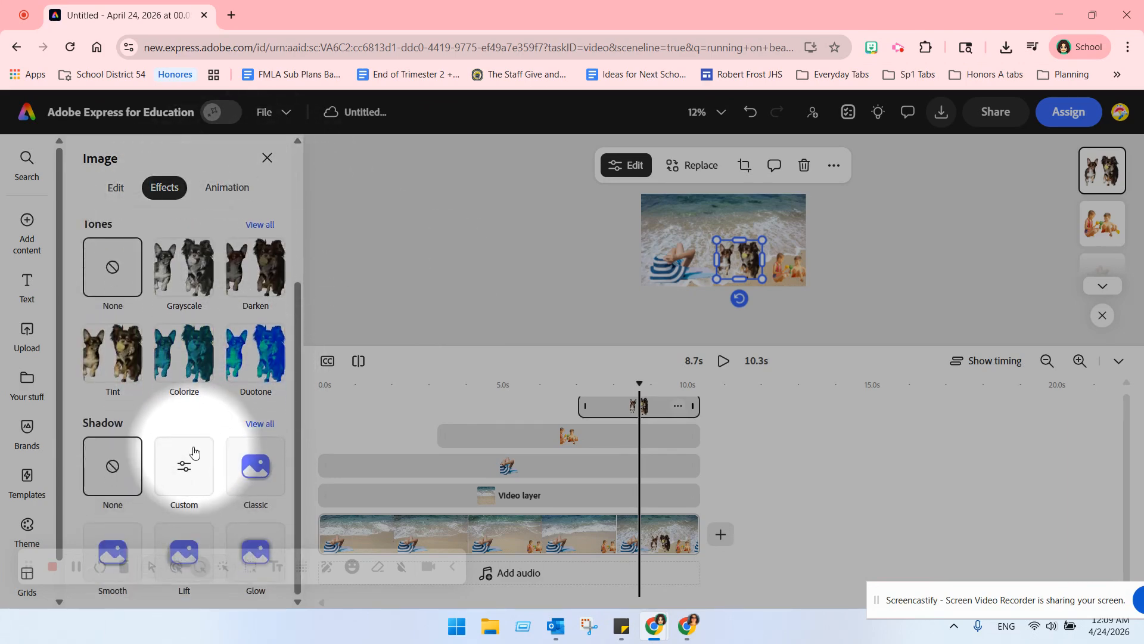
left_click(266, 159)
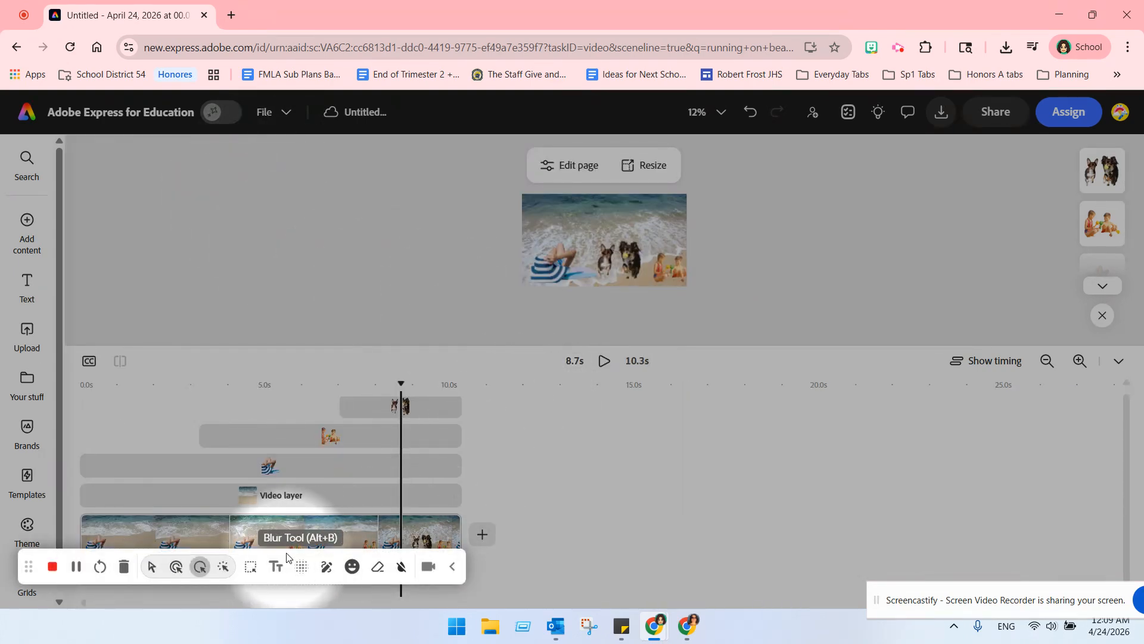
Record a voiceover about 14 s long from the start of the timeline with Enhance speech on
left_click(1102, 267)
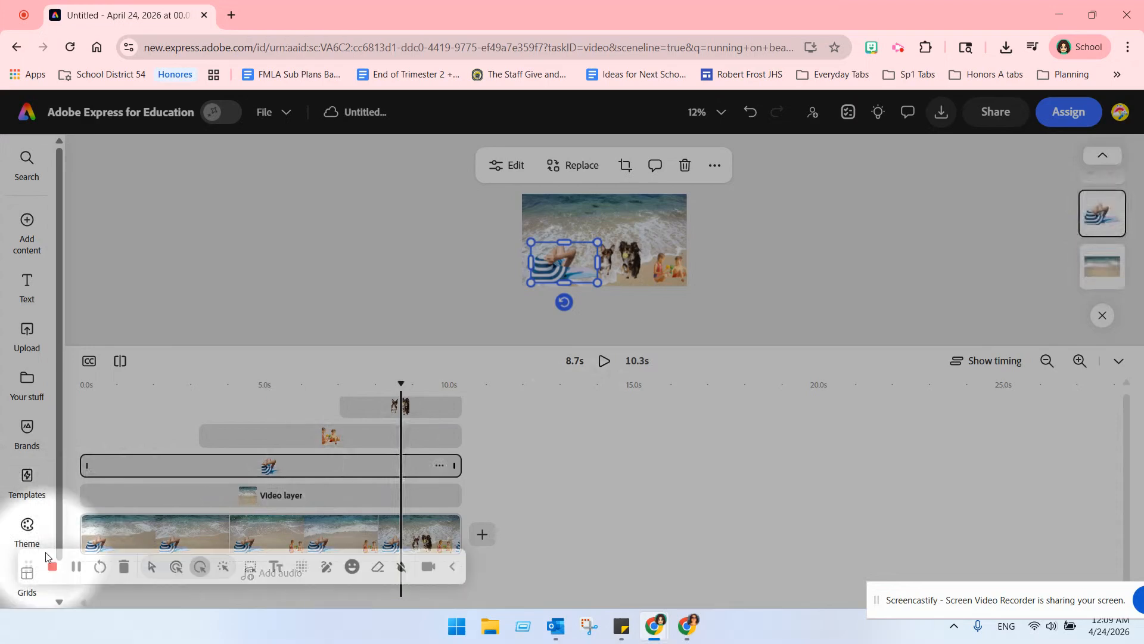
mouse_move(46, 552)
left_mouse_down()
mouse_move(829, 345)
mouse_move(821, 528)
left_mouse_up()
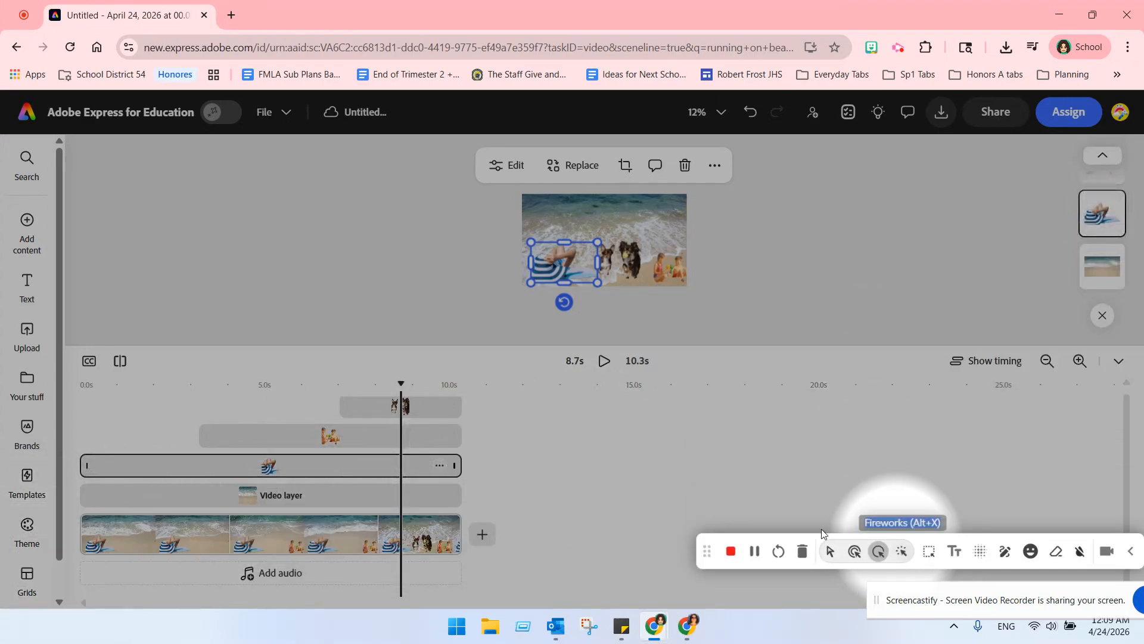
left_click(276, 586)
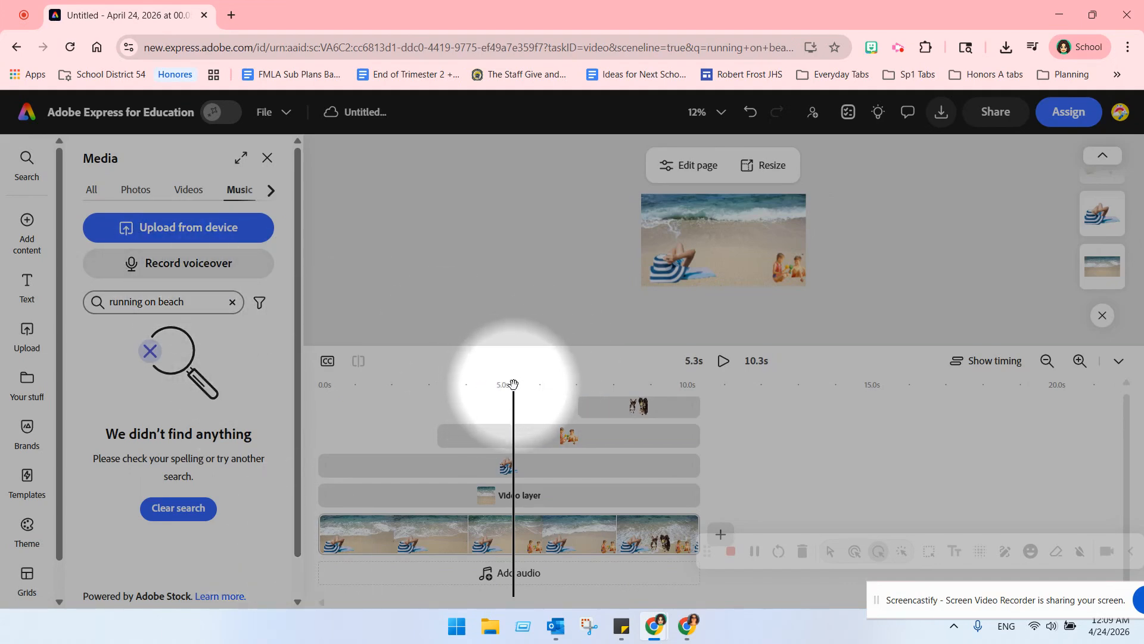
left_click_drag(511, 384, 308, 392)
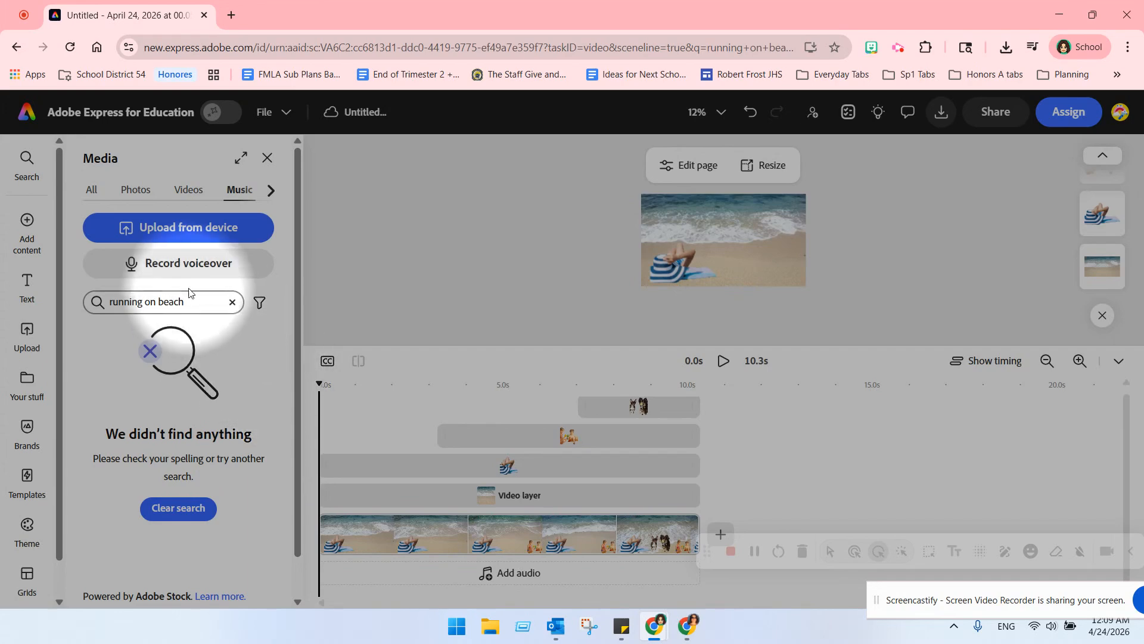
left_click(186, 269)
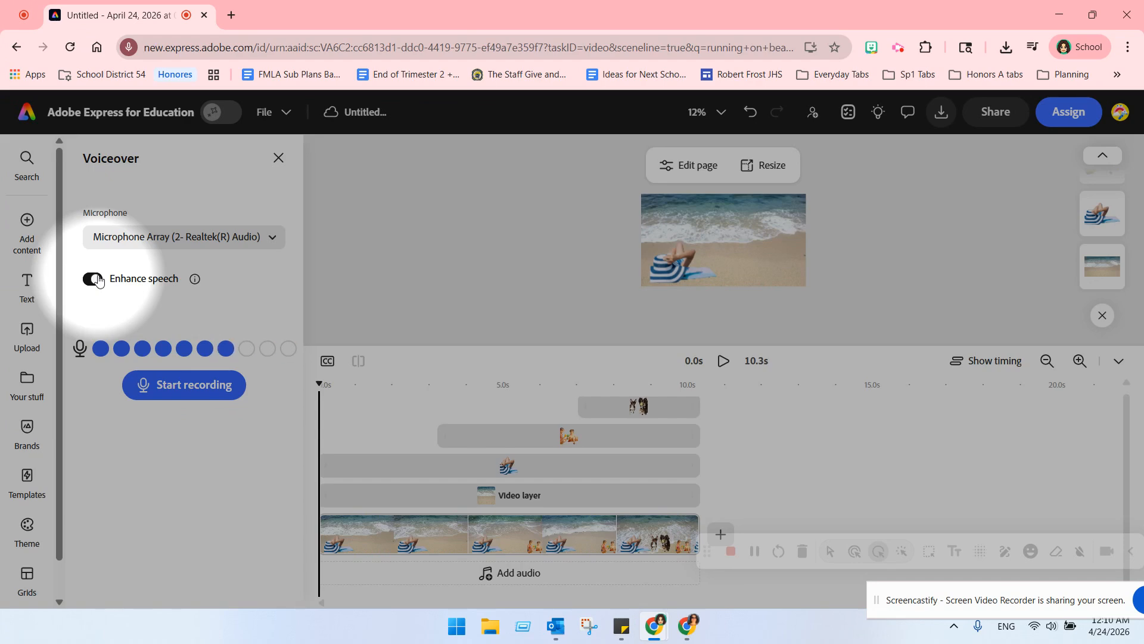
left_click(192, 390)
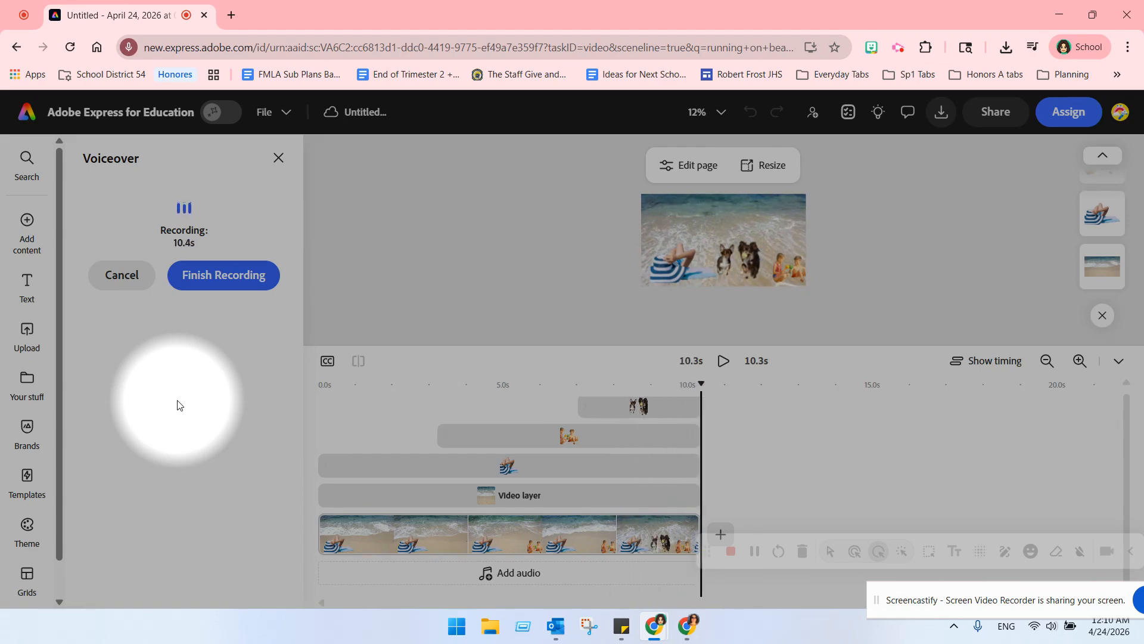
left_click(230, 282)
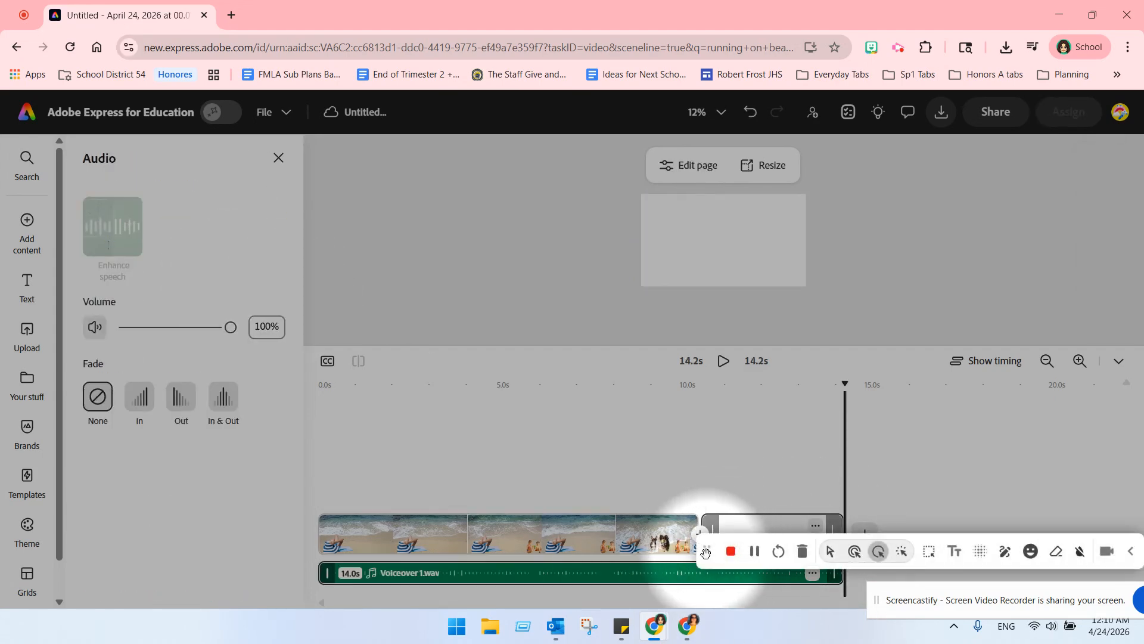
Extend the beach scene to 14.3 s to cover the voiceover and delete the blank scene at the end
left_click_drag(730, 549, 847, 144)
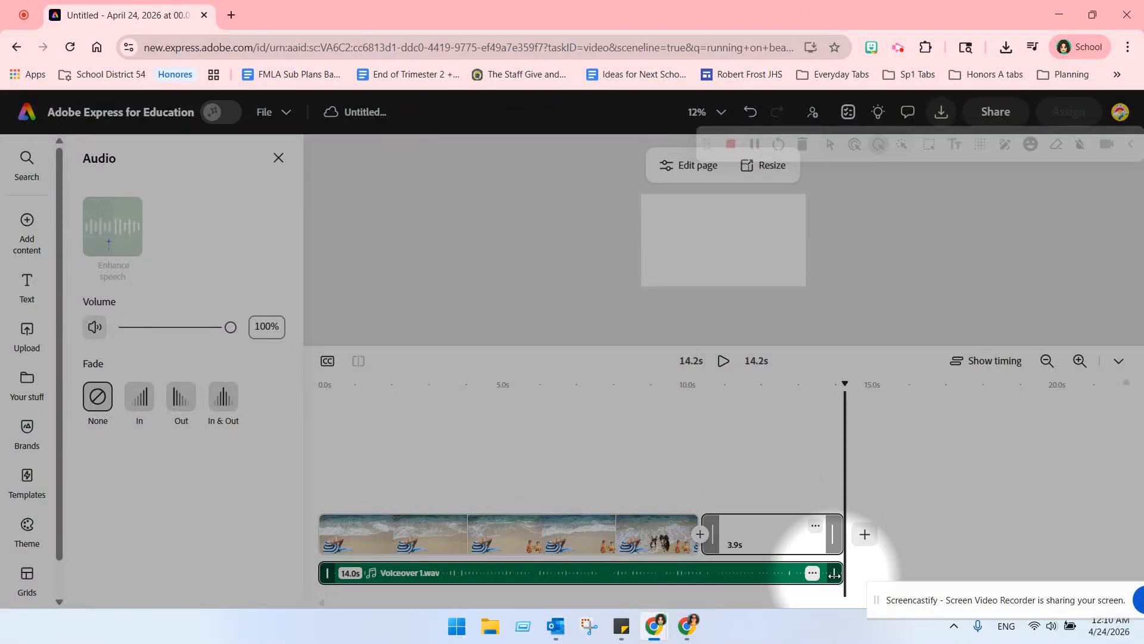
left_click(763, 534)
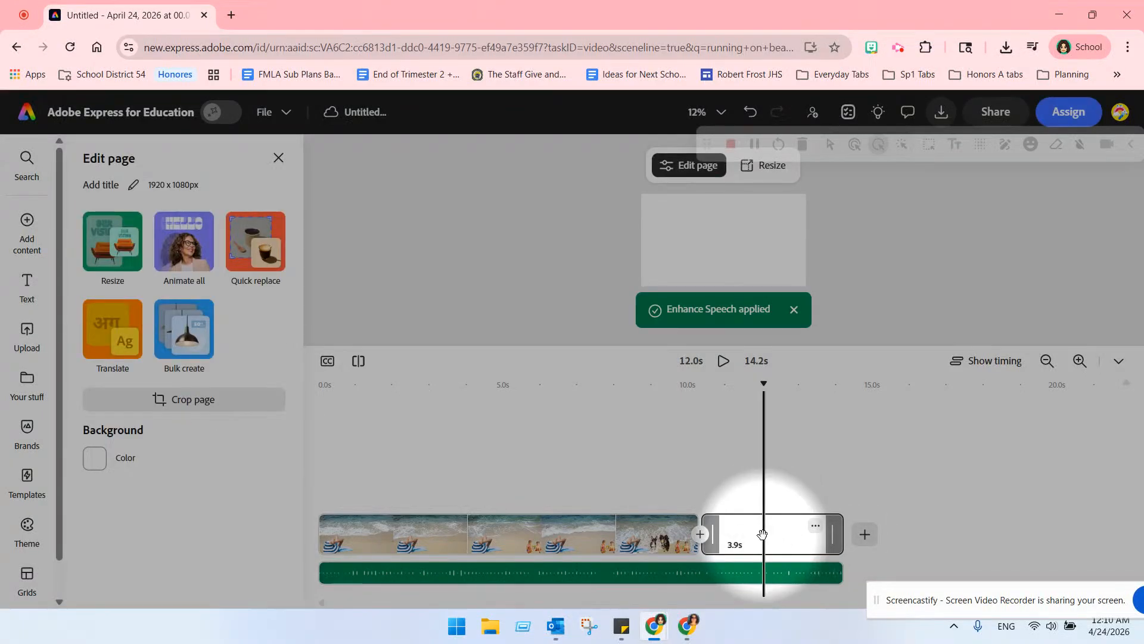
left_click_drag(686, 534, 833, 527)
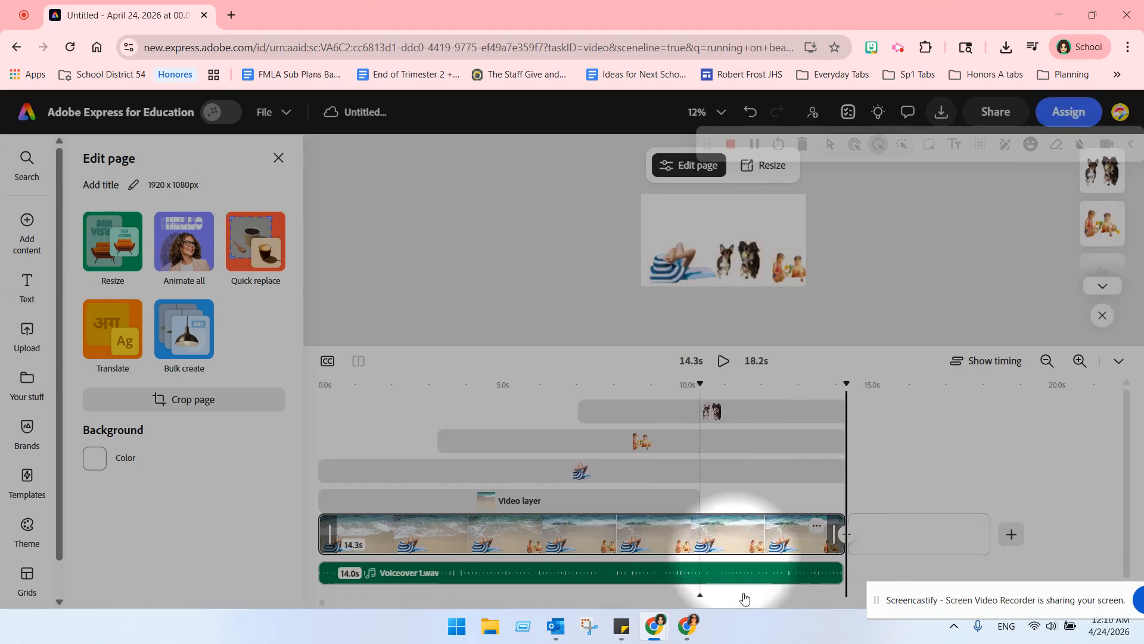
left_click(903, 539)
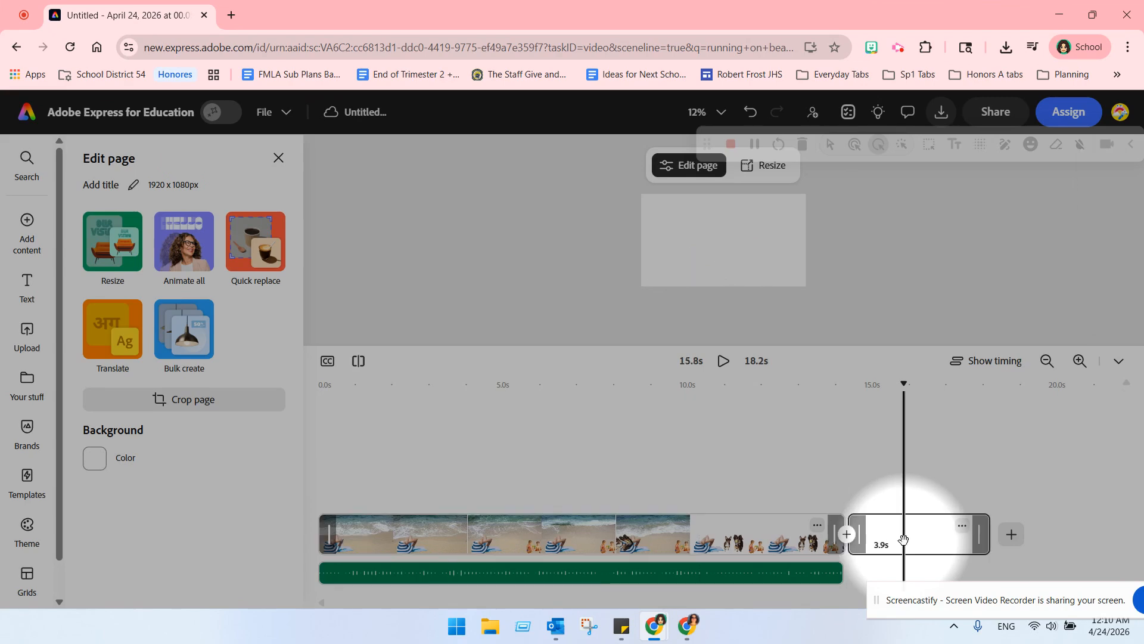
key("Delete")
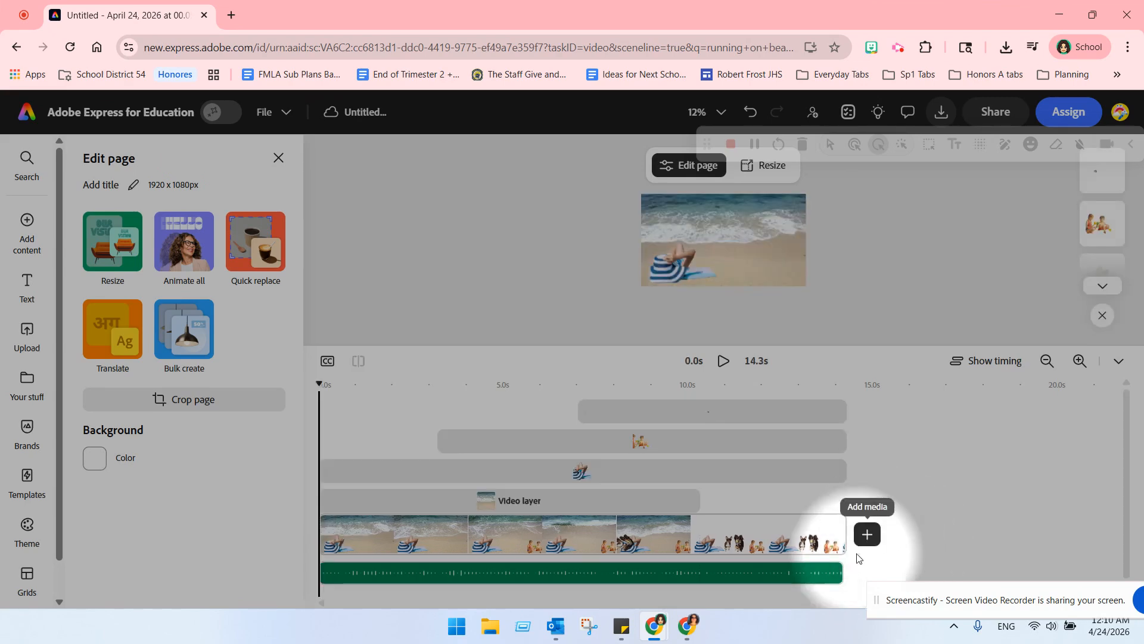
Play the video from the start with the sound turned up to check the voiceover against the layers
left_click(276, 157)
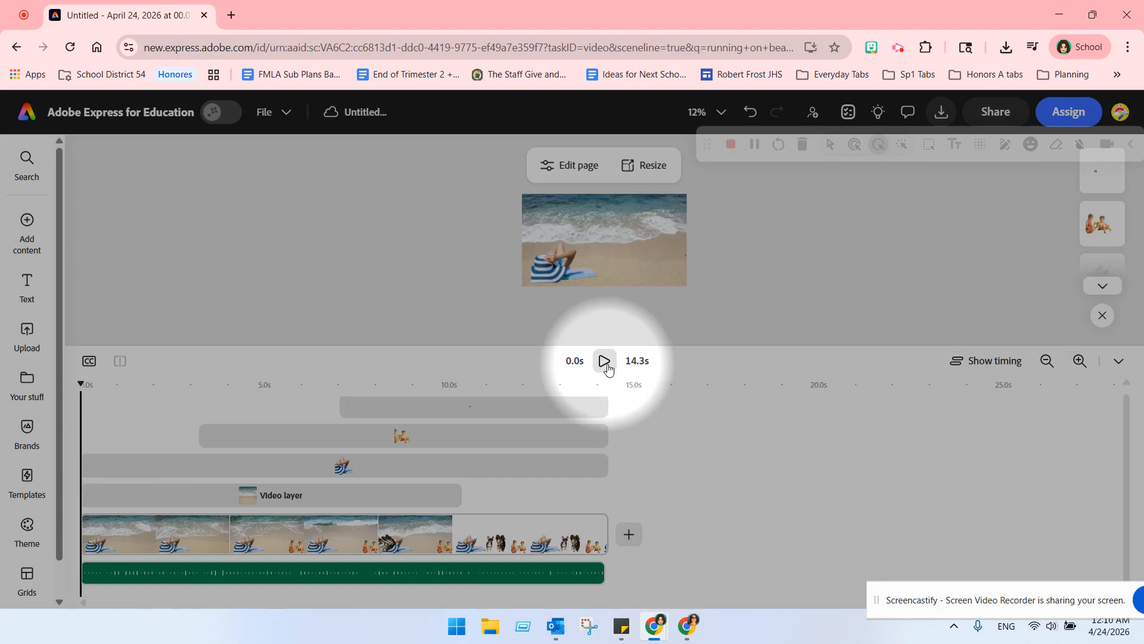
key("XF86AudioRaiseVolume")
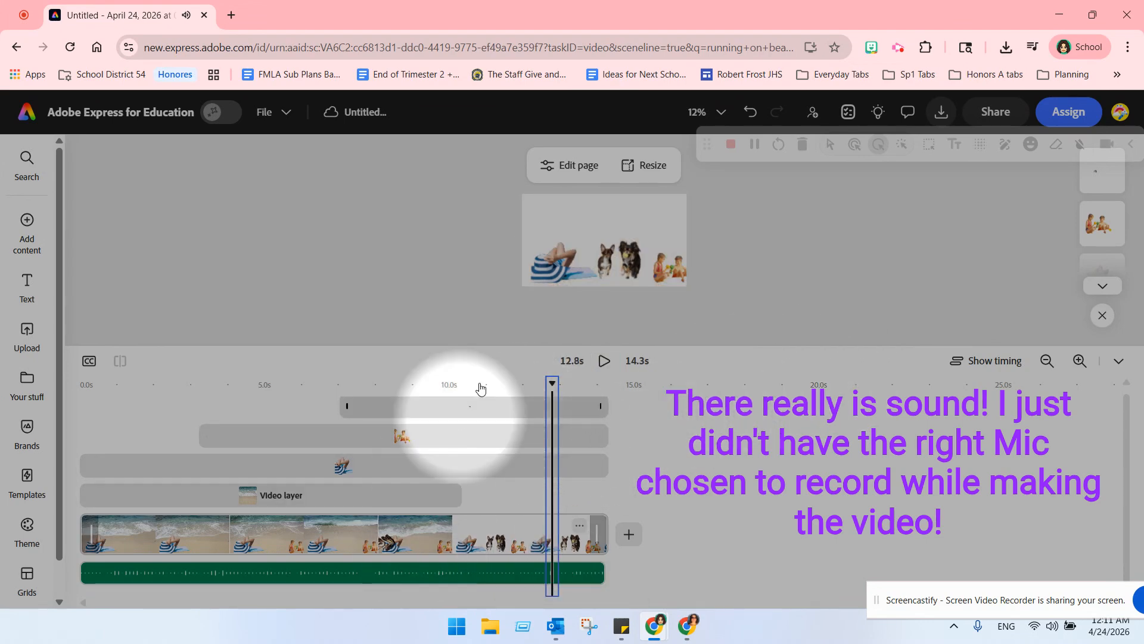
Move the dogs layer earlier to start at 6.5 s, and select the voiceover clip near that moment
left_click_drag(550, 384, 331, 428)
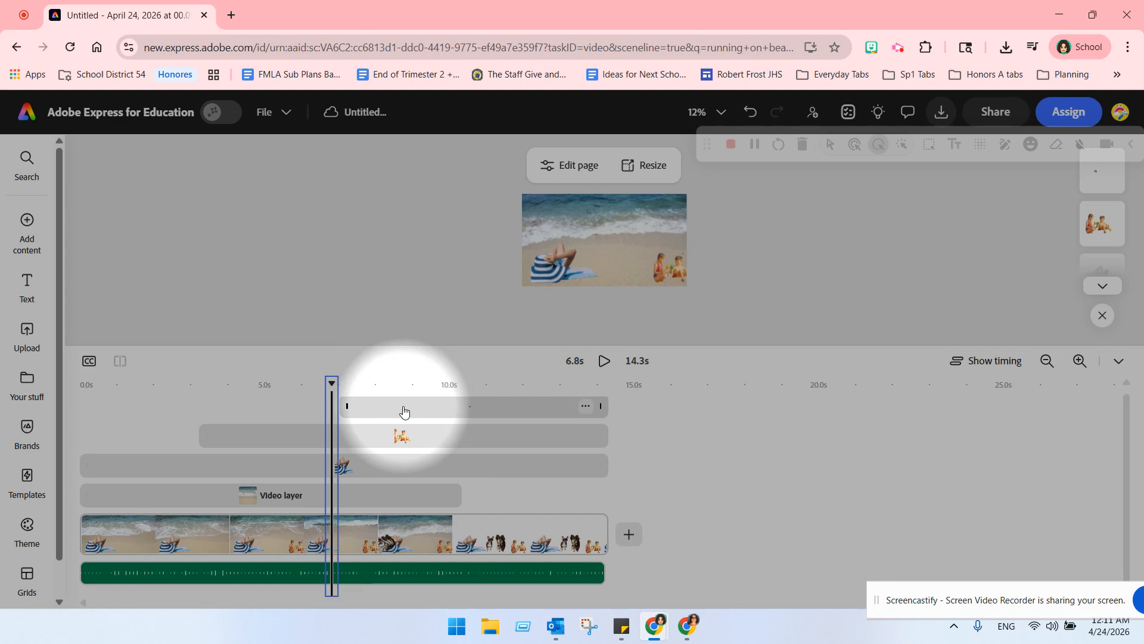
left_click_drag(403, 411, 384, 410)
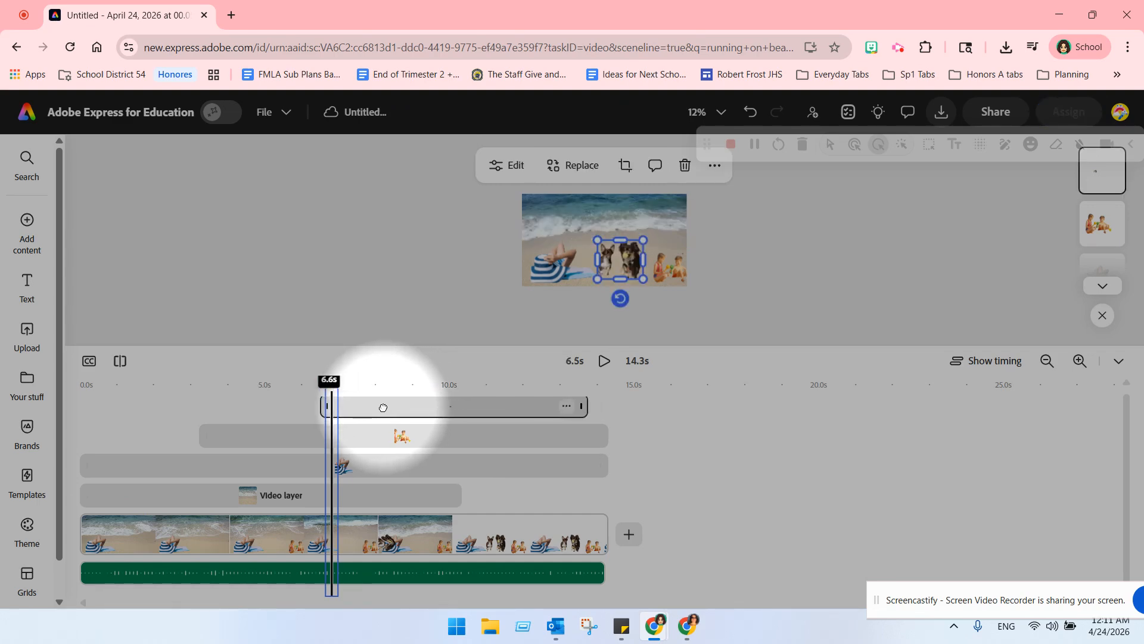
left_click(320, 386)
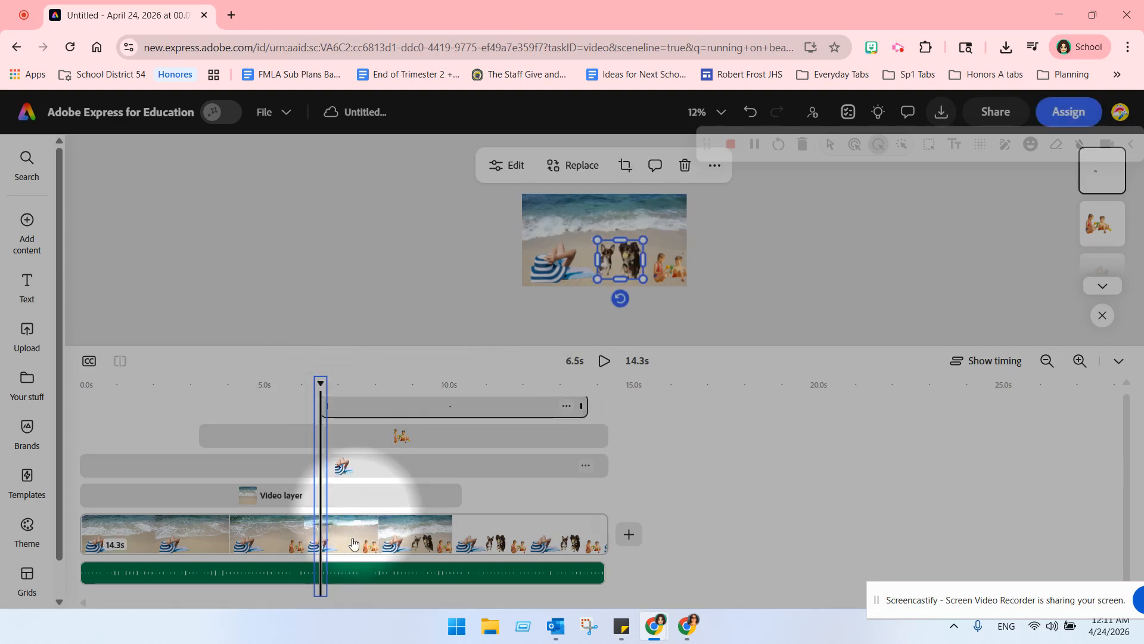
left_click(322, 567)
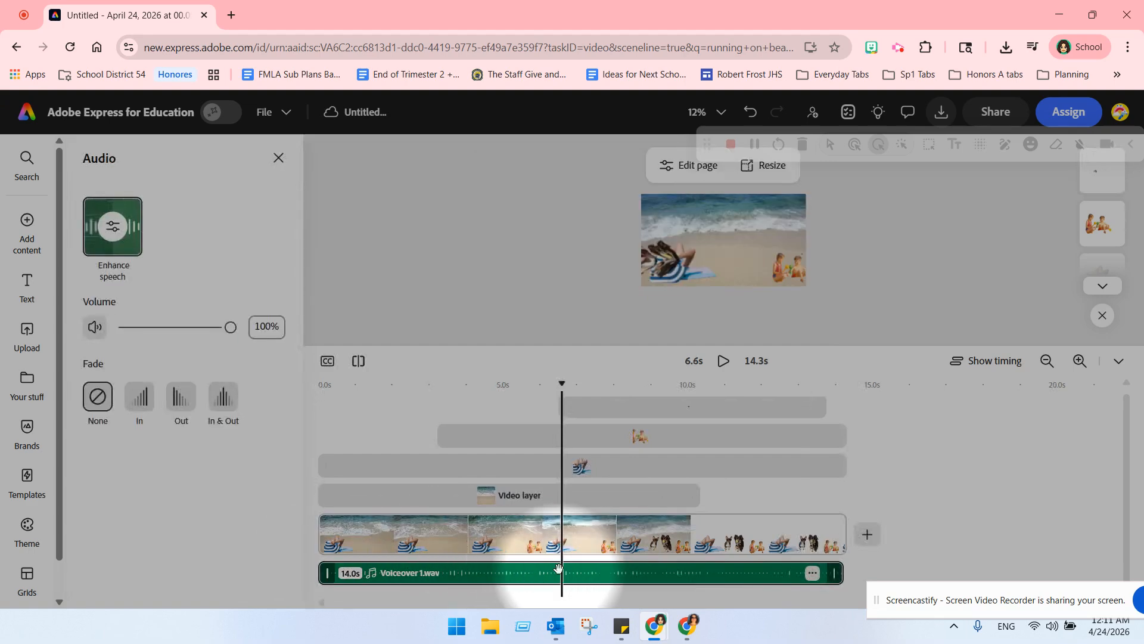